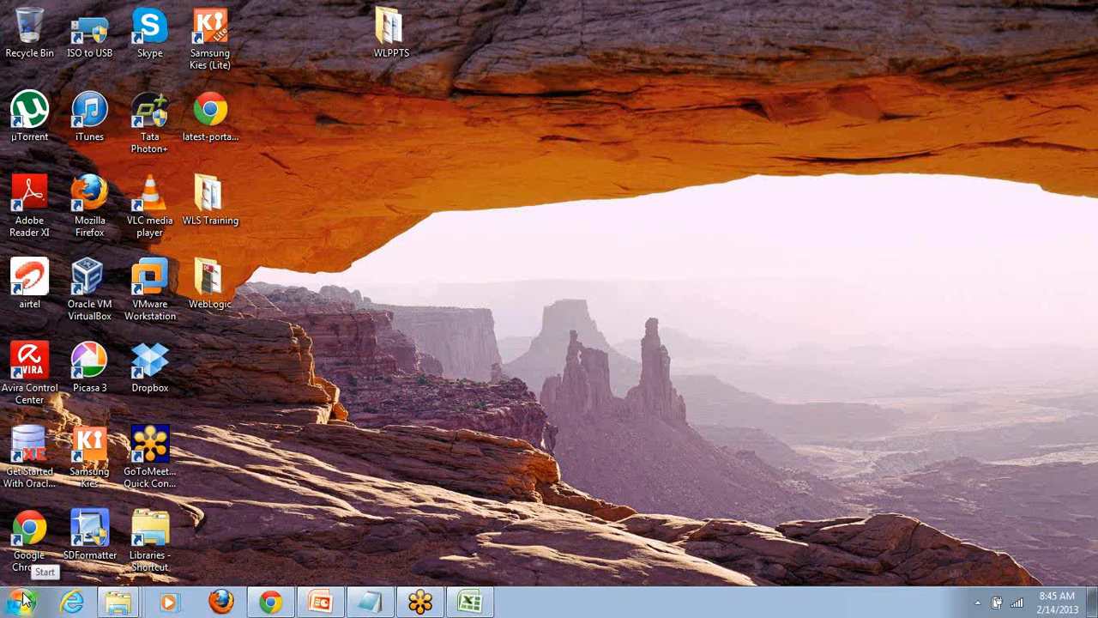
# - Run the wls1211_win32.exe installer from the WebLogic Server folder on drive D and bring its window to the front
pyautogui.press('super+e')
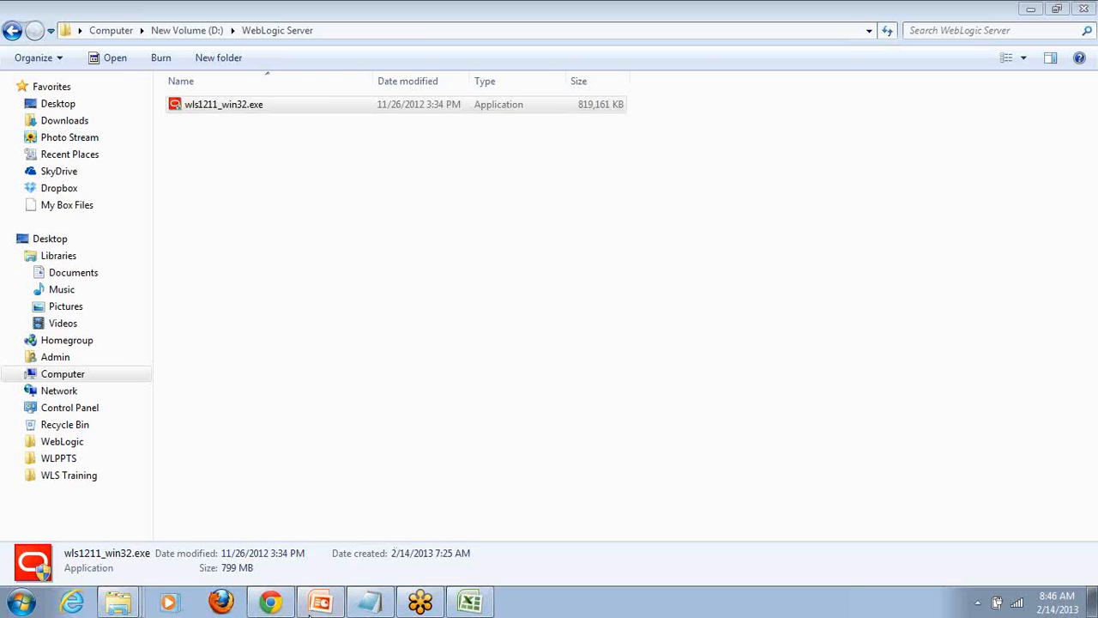
pyautogui.moveTo(335, 605)
pyautogui.click(253, 112)
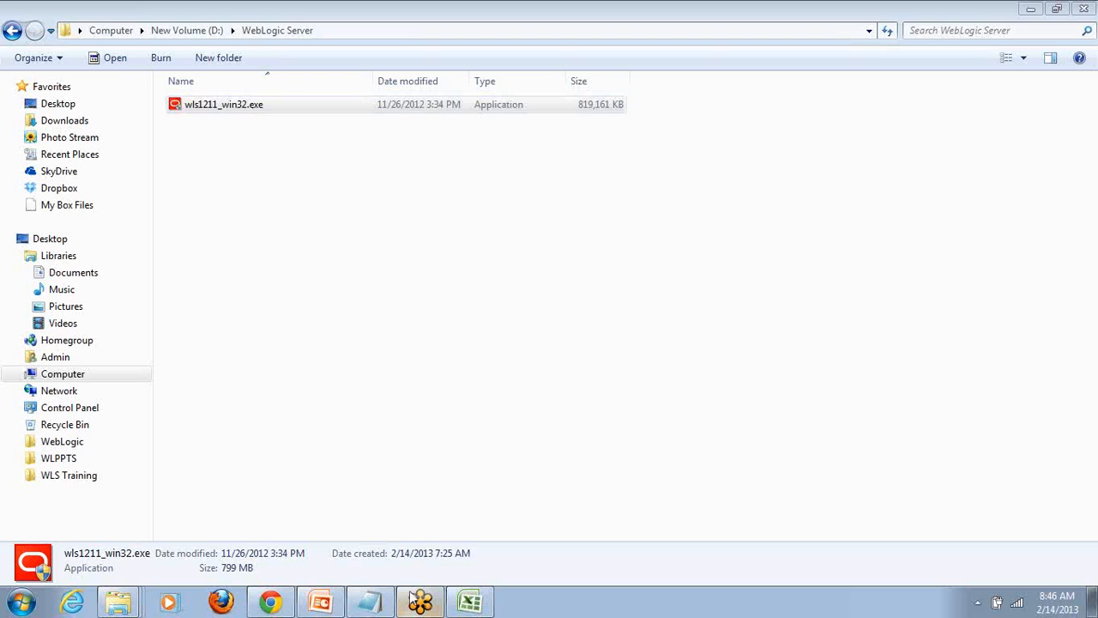
pyautogui.click(230, 104)
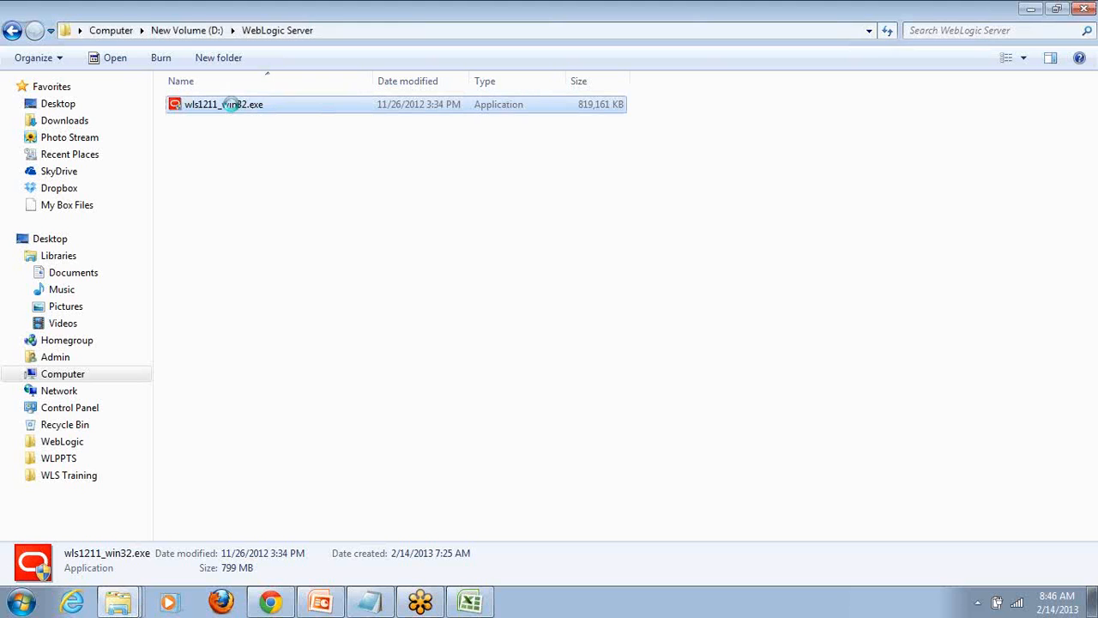
pyautogui.rightClick(235, 109)
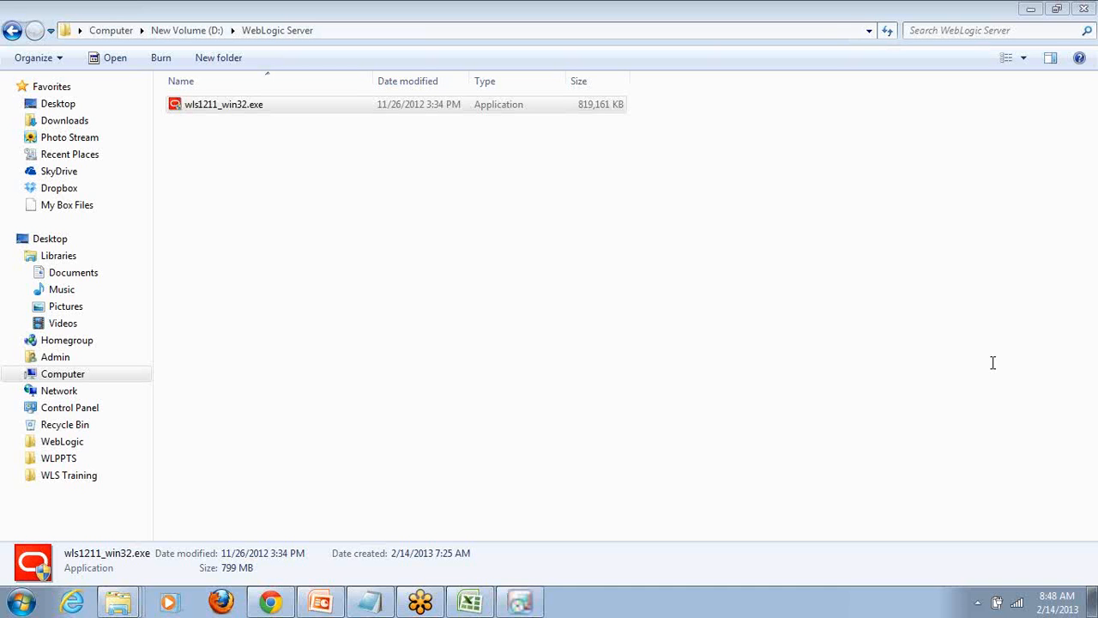
pyautogui.click(526, 604)
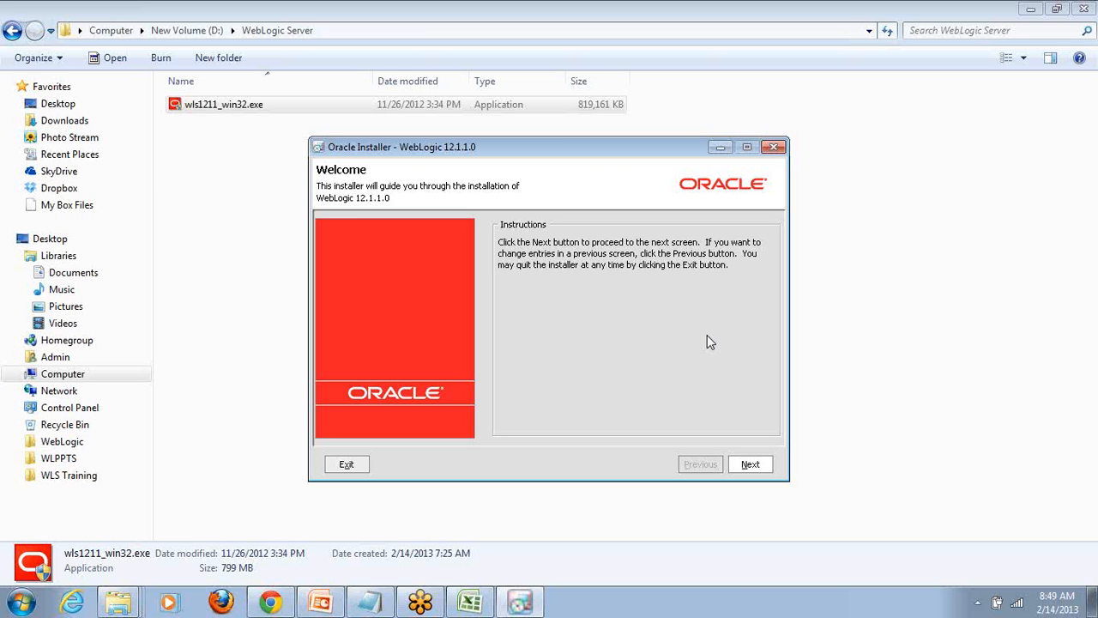
# - Proceed past the installer's welcome page and choose to create a new Middleware Home
pyautogui.click(752, 464)
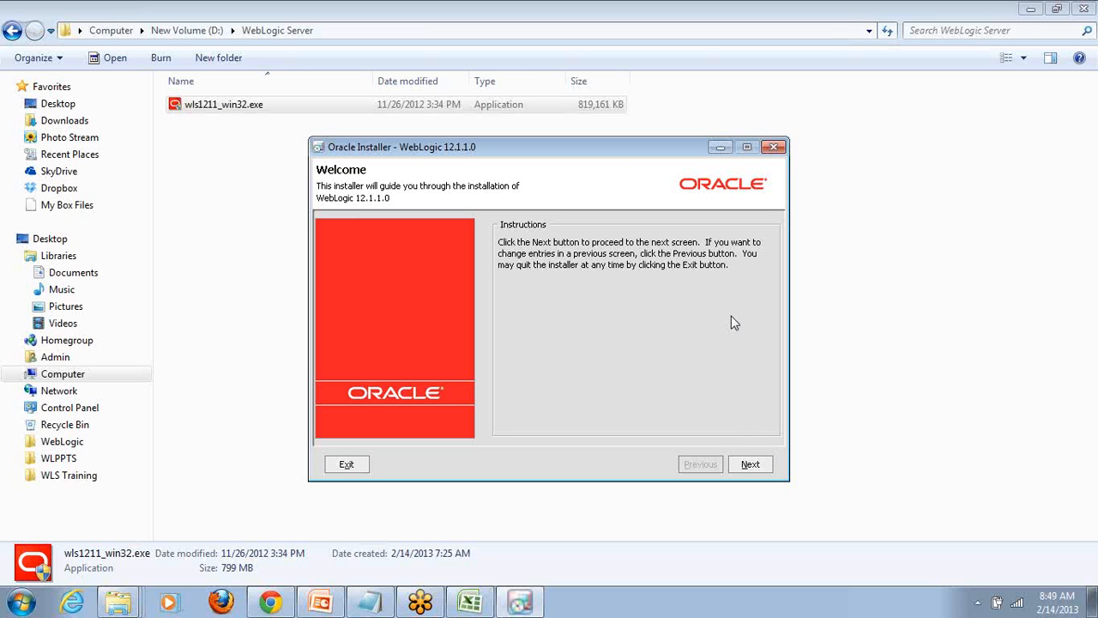
pyautogui.click(760, 470)
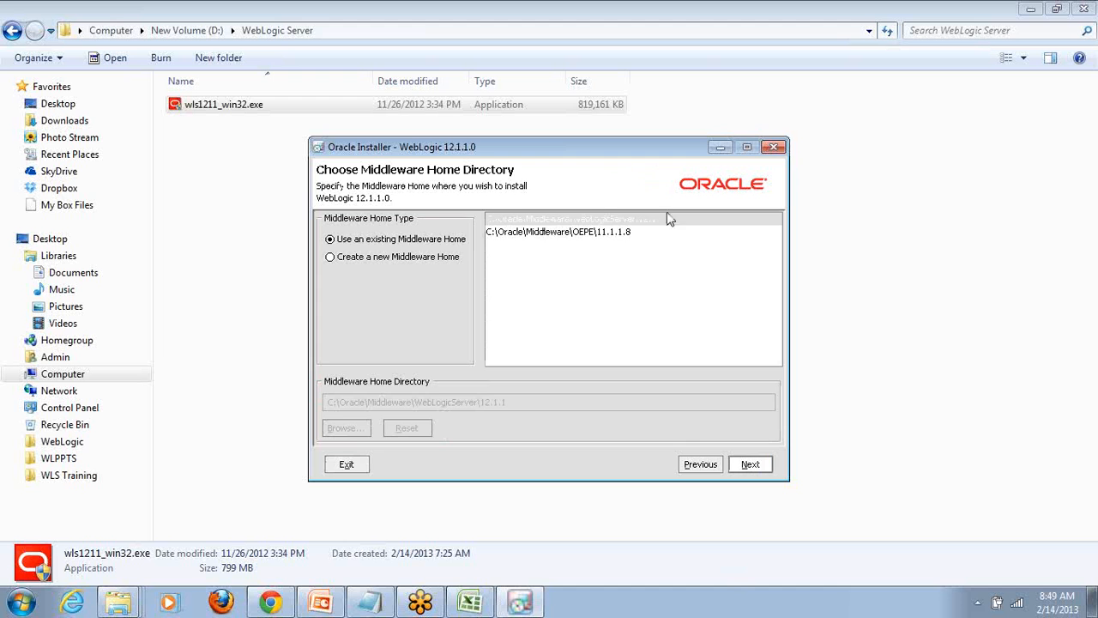
pyautogui.click(691, 463)
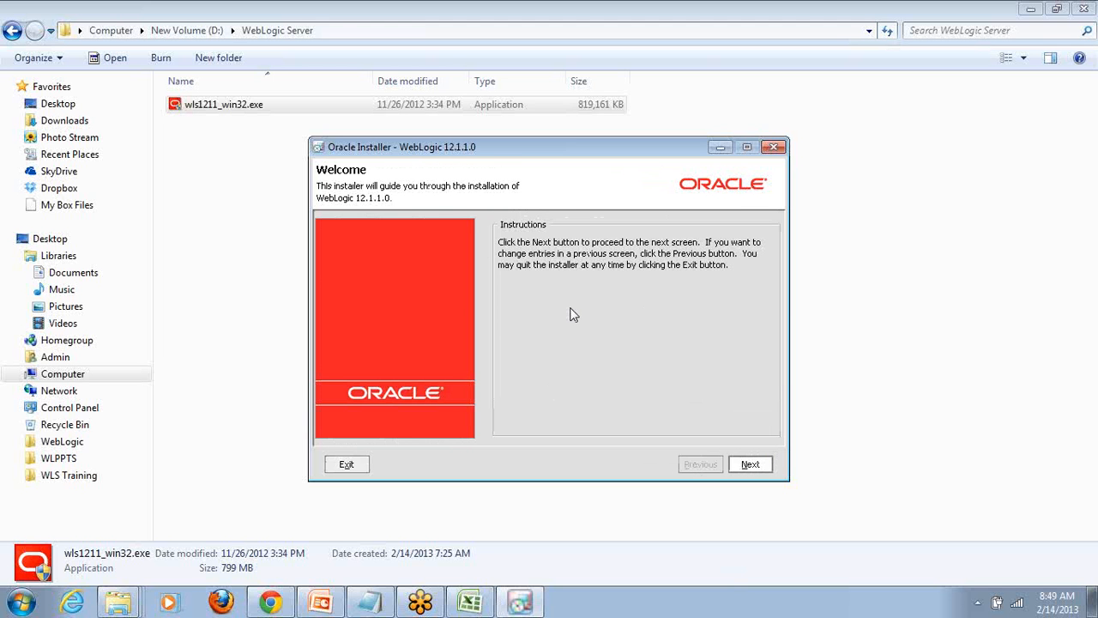
pyautogui.click(751, 464)
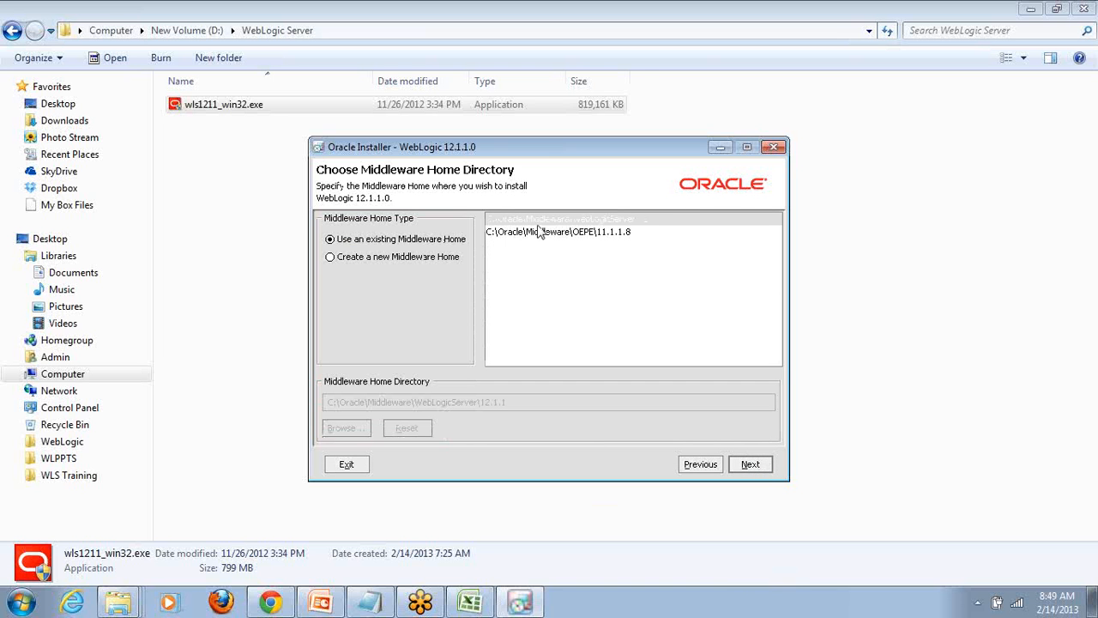
pyautogui.click(361, 264)
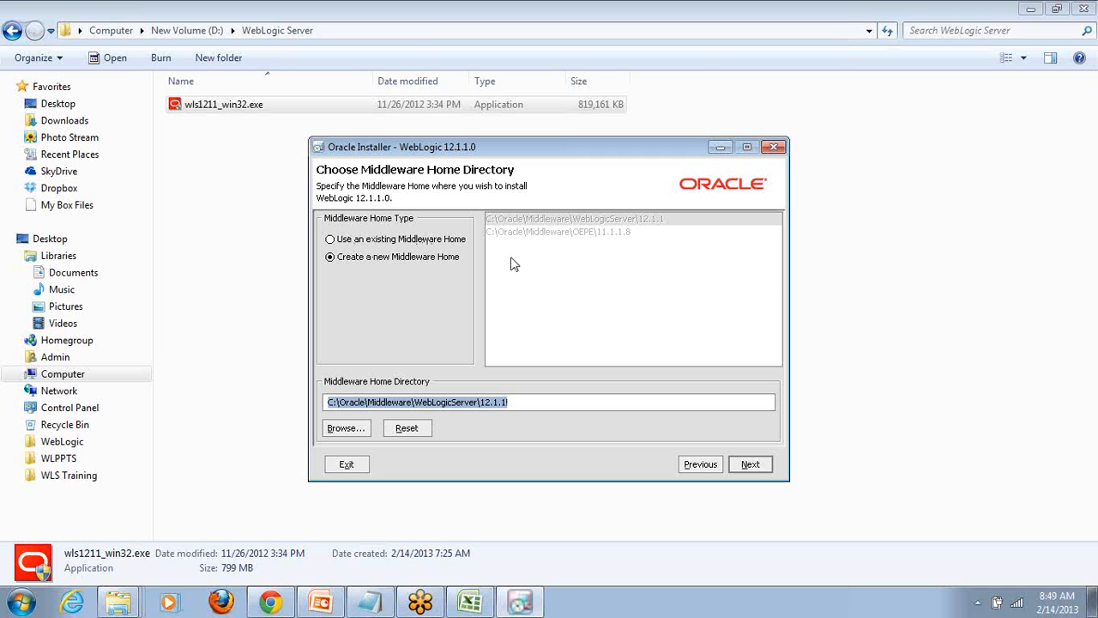
# - Set the Middleware Home Directory to C:\WLSTRAINING\Middleware\WebLogicServer\12.1.1 and continue to the security updates page
pyautogui.click(366, 403)
pyautogui.press('BackSpace')
pyautogui.press('BackSpace')
pyautogui.press('BackSpace')
pyautogui.press('BackSpace')
pyautogui.press('BackSpace')
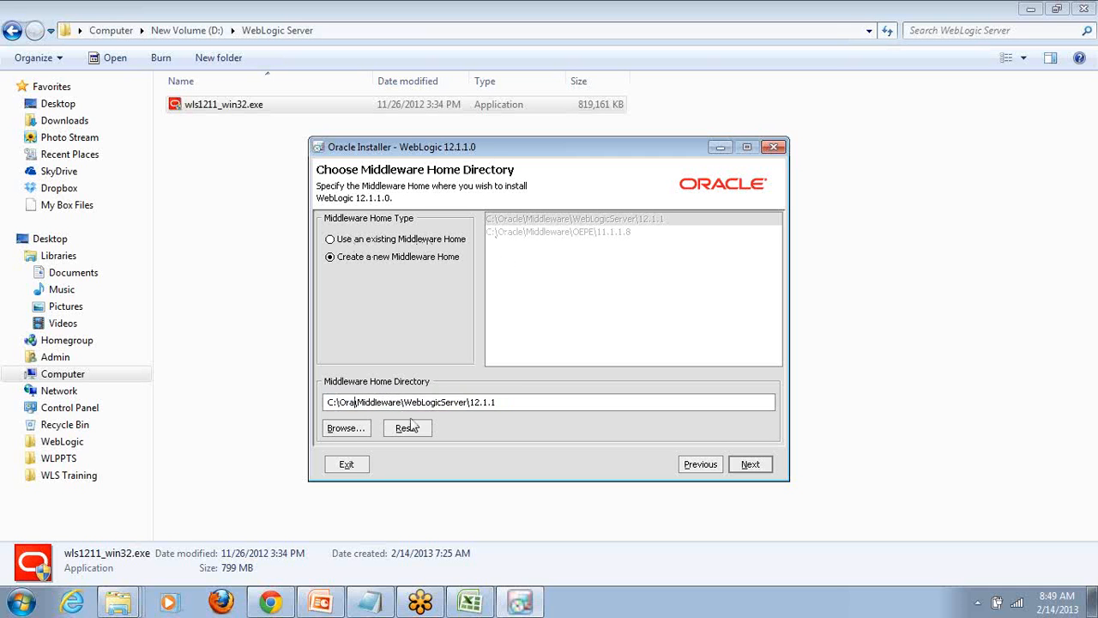
pyautogui.press('BackSpace')
pyautogui.write('WLTTR')
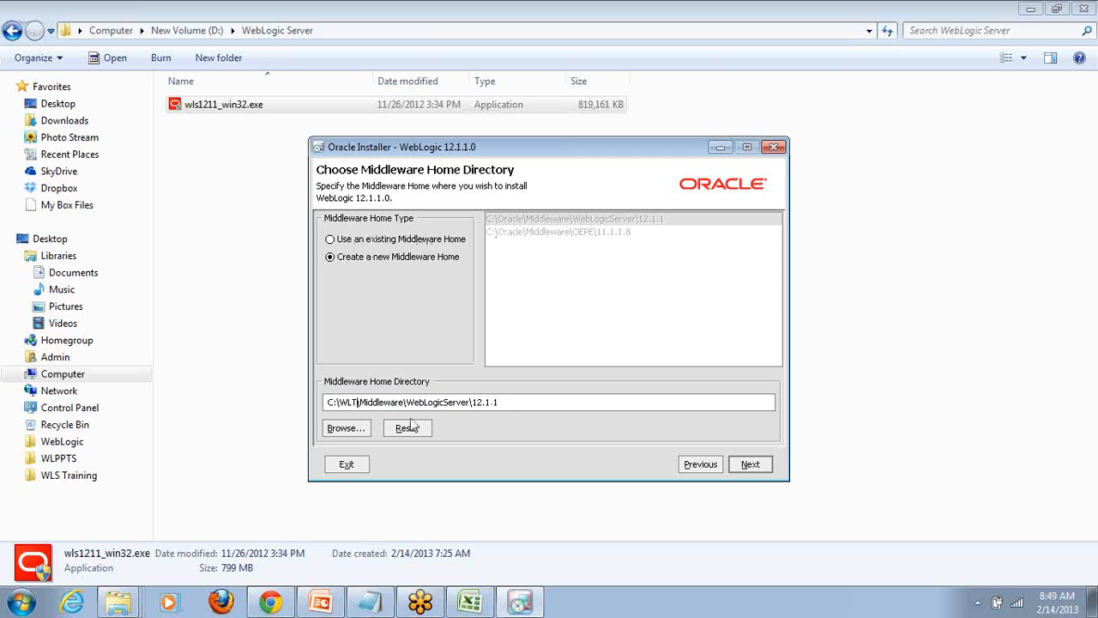
pyautogui.press('BackSpace')
pyautogui.press('BackSpace')
pyautogui.write('RA')
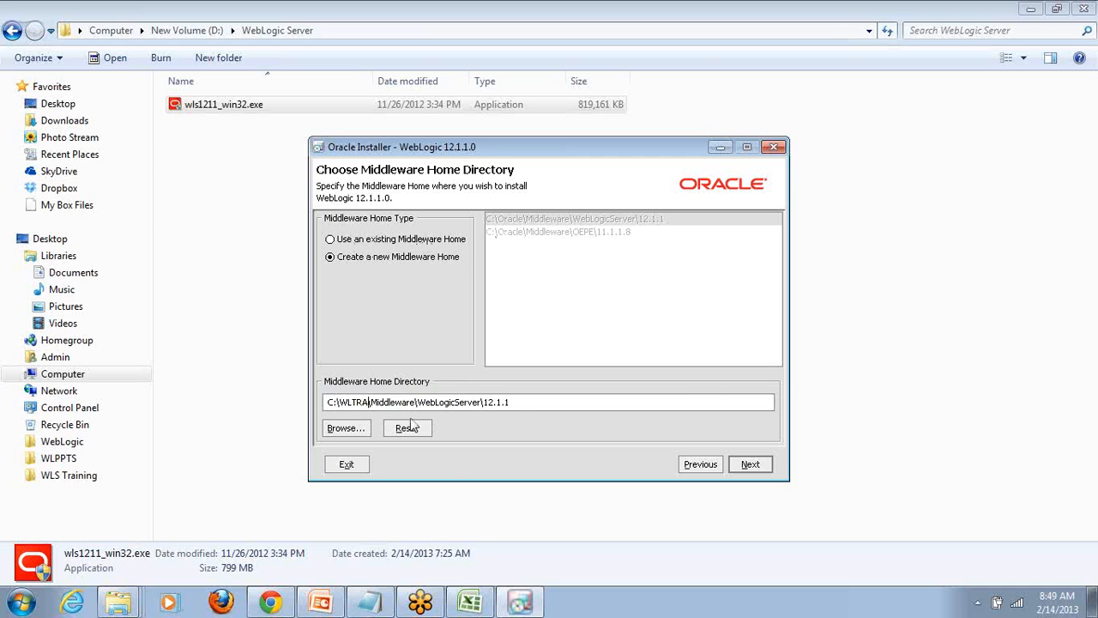
pyautogui.write('INING\\')
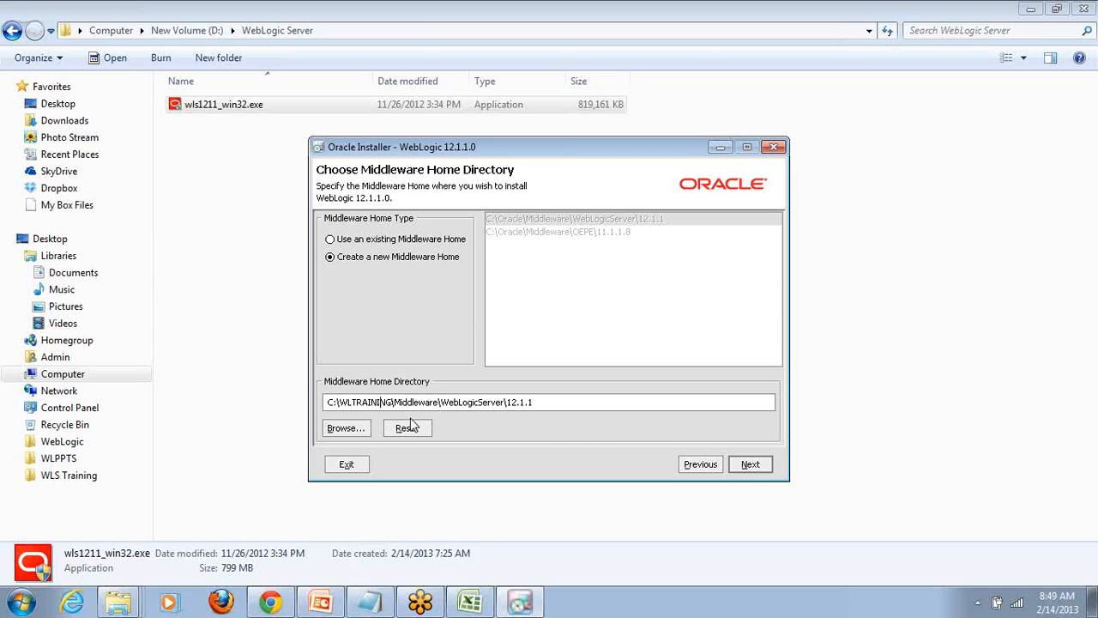
pyautogui.press('Left')
pyautogui.press('BackSpace')
pyautogui.write('ST')
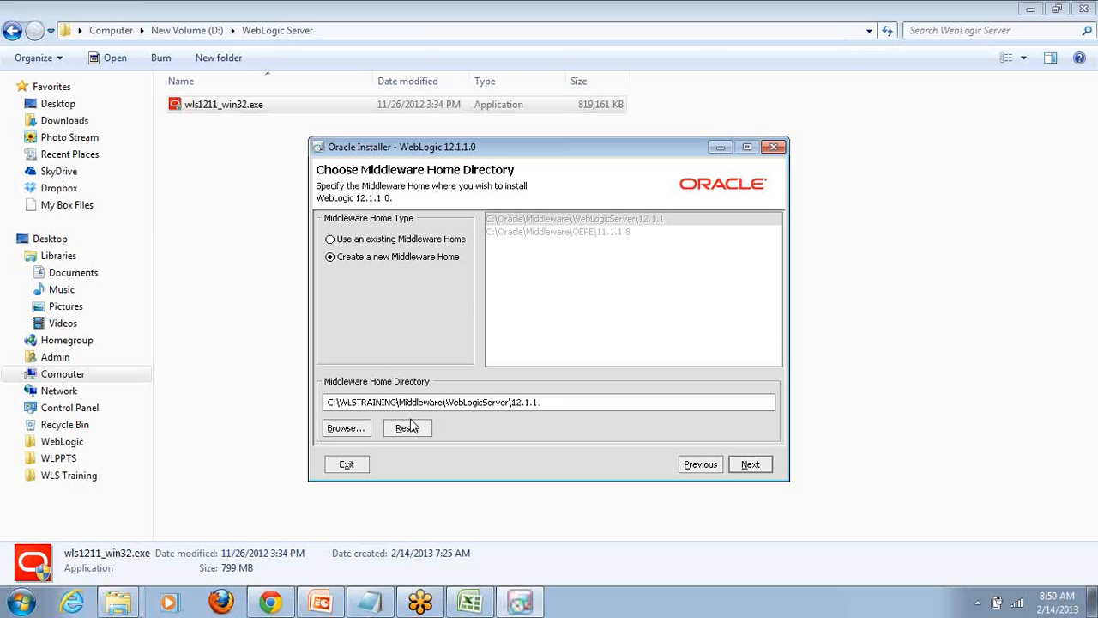
pyautogui.write('.')
pyautogui.click(750, 464)
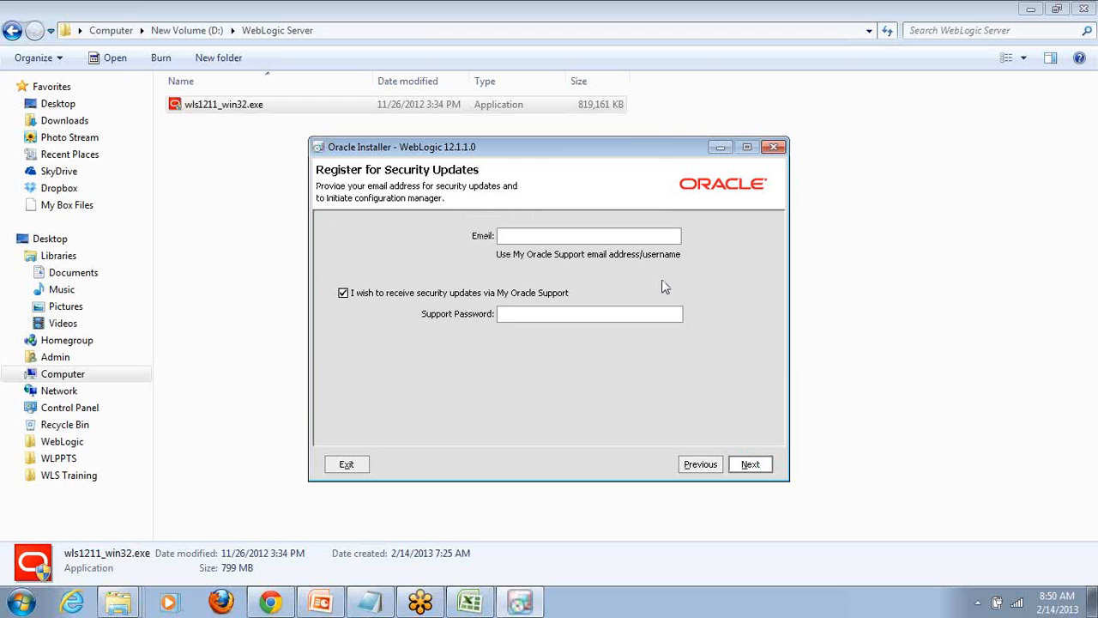
# - Return to the Middleware Home Directory page and change the path's drive to D, giving D:\WLSTRAINING\Middleware\WebLogicServer\12.1.1
pyautogui.click(980, 373)
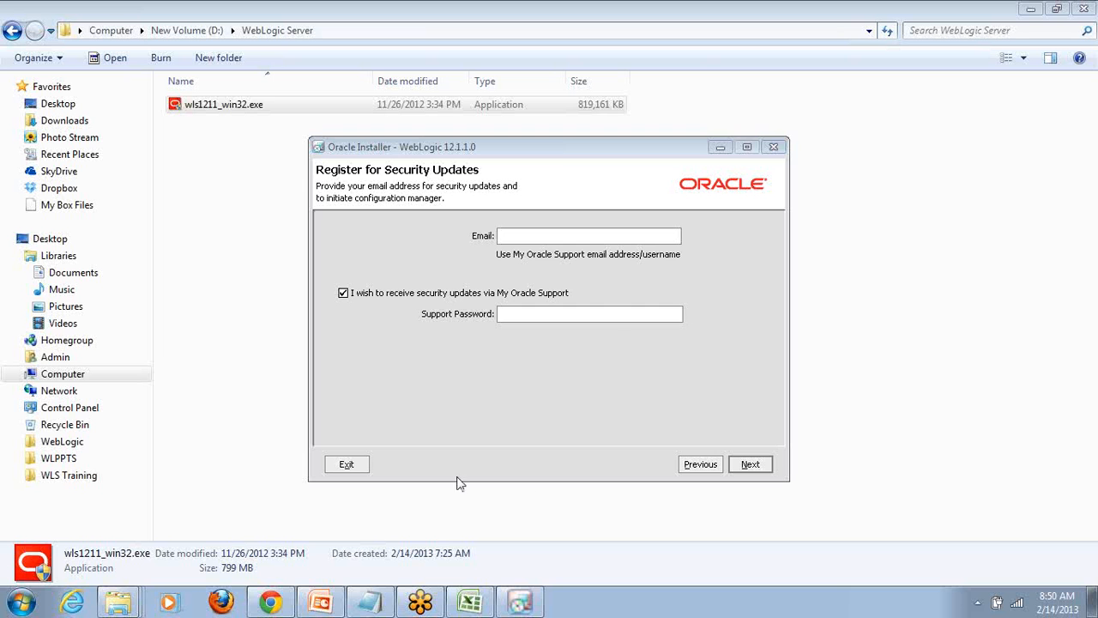
pyautogui.click(689, 471)
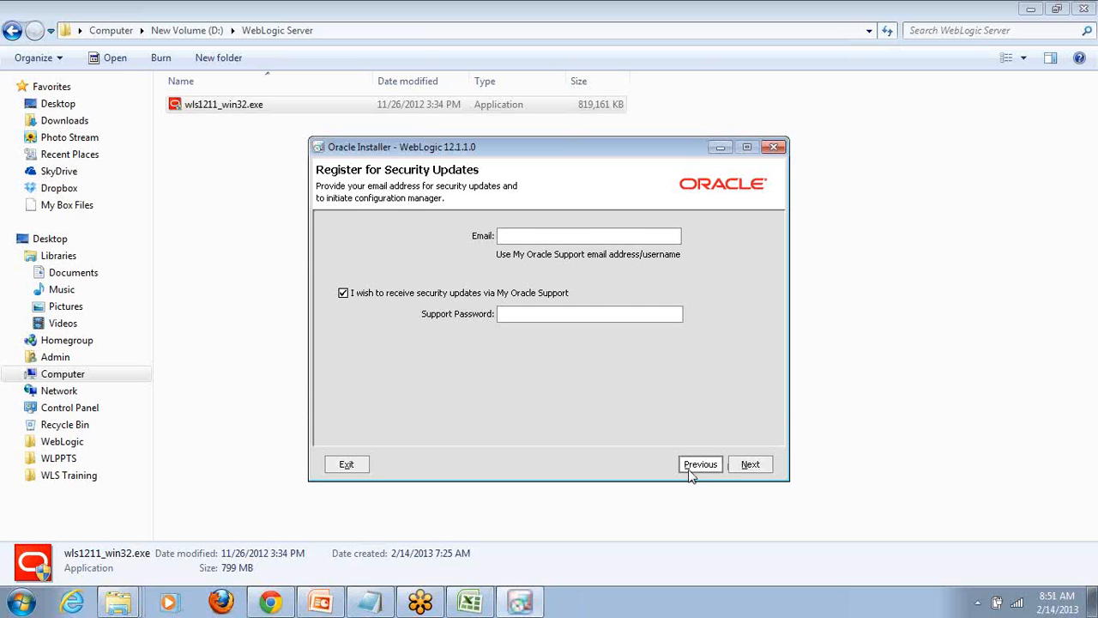
pyautogui.moveTo(547, 405); pyautogui.dragTo(324, 402)
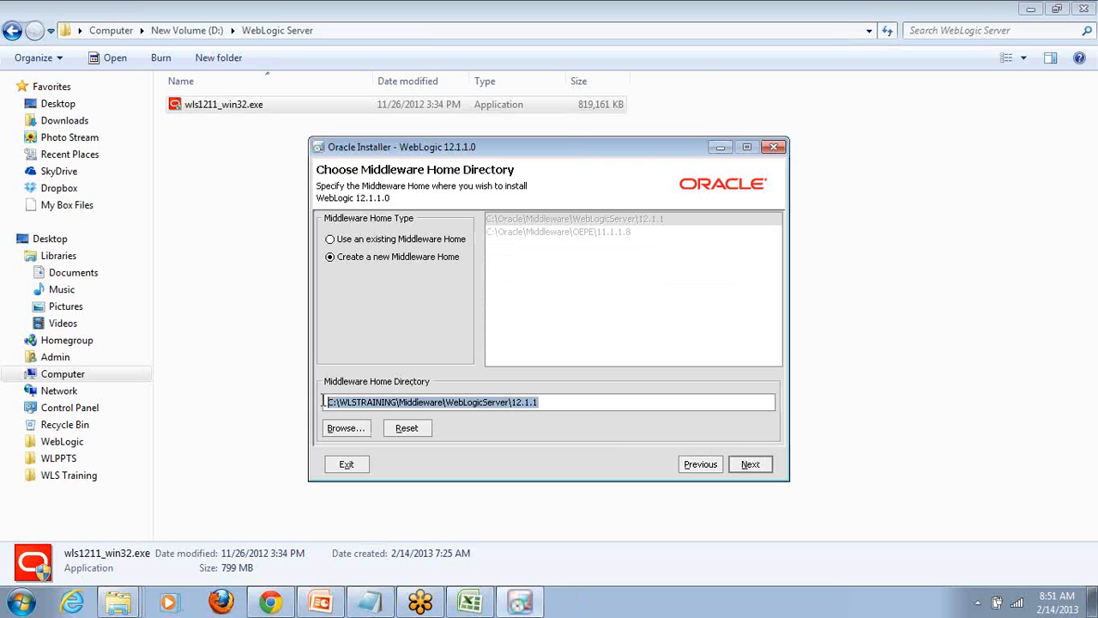
pyautogui.click(342, 403)
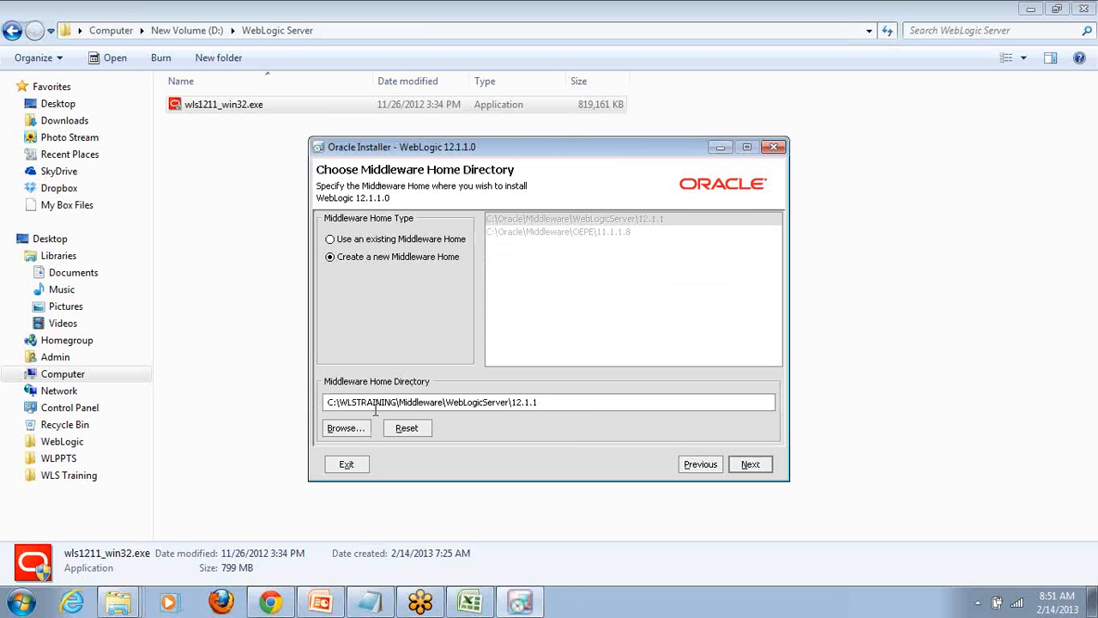
pyautogui.press('BackSpace')
pyautogui.write('D')
pyautogui.press('Right')
pyautogui.press('Right')
pyautogui.press('Right')
pyautogui.press('Right')
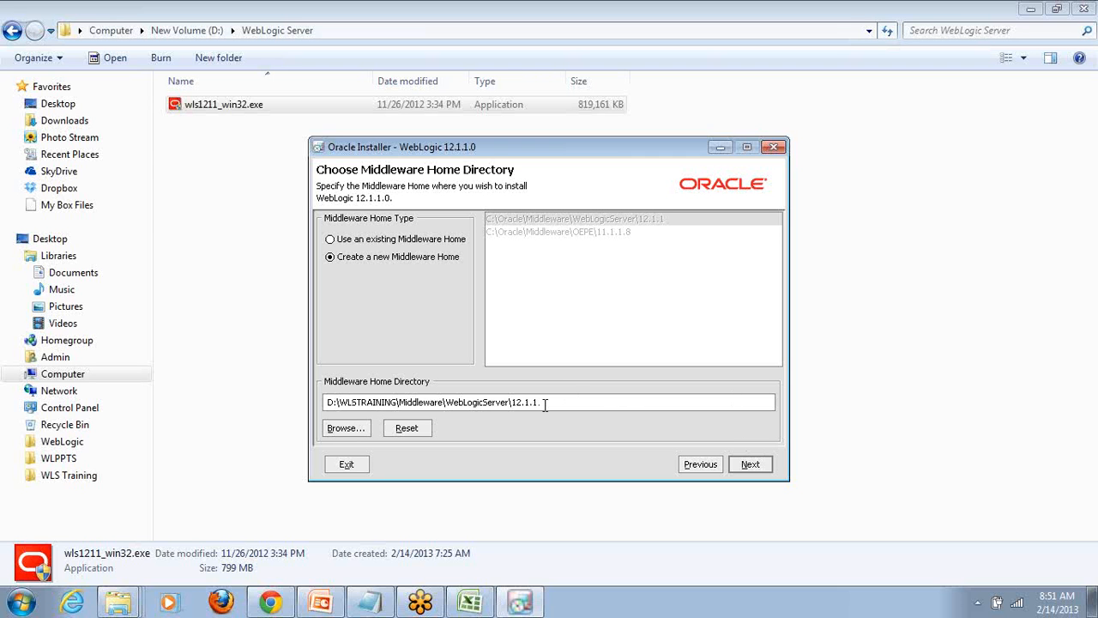
pyautogui.moveTo(571, 407); pyautogui.dragTo(323, 407)
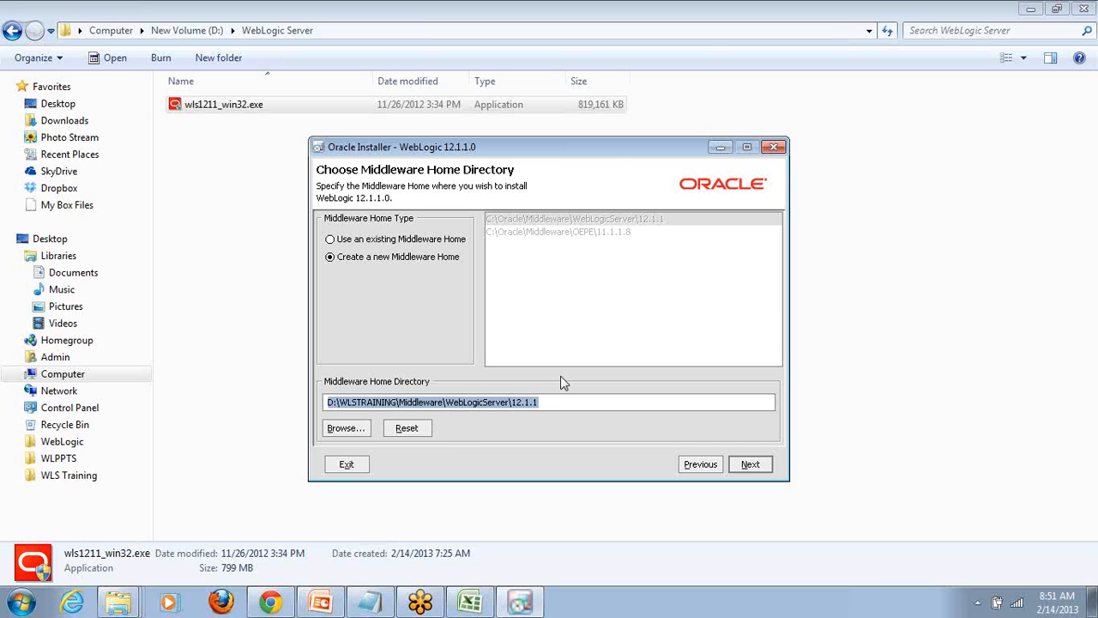
pyautogui.click(751, 466)
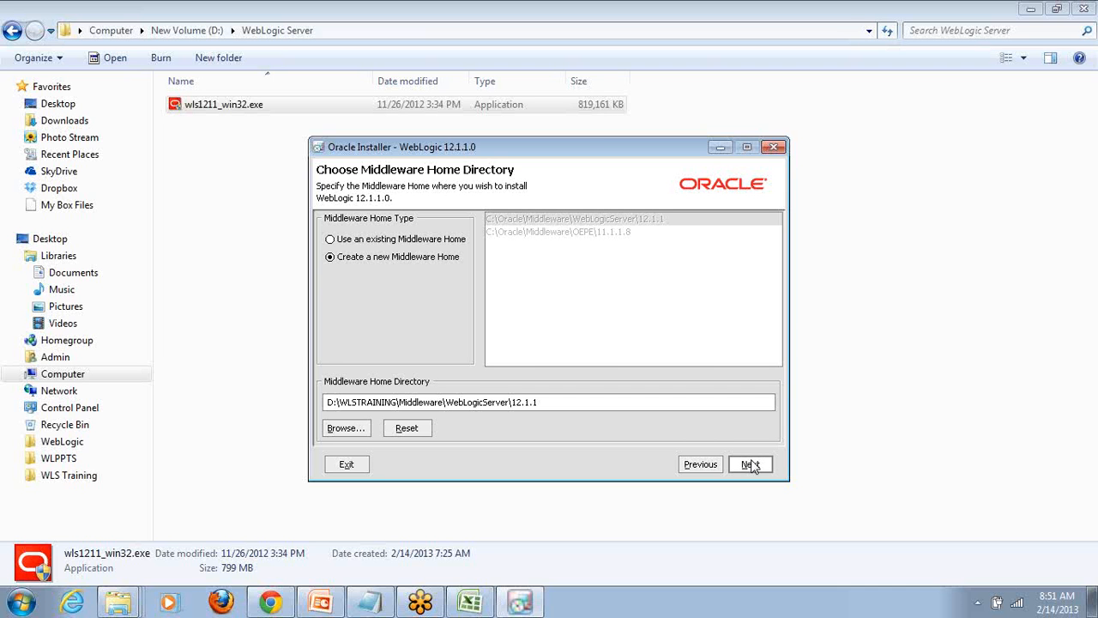
# - Opt out of the security updates, confirm bypassing the configuration manager, and proceed with the Custom install type
pyautogui.click(751, 465)
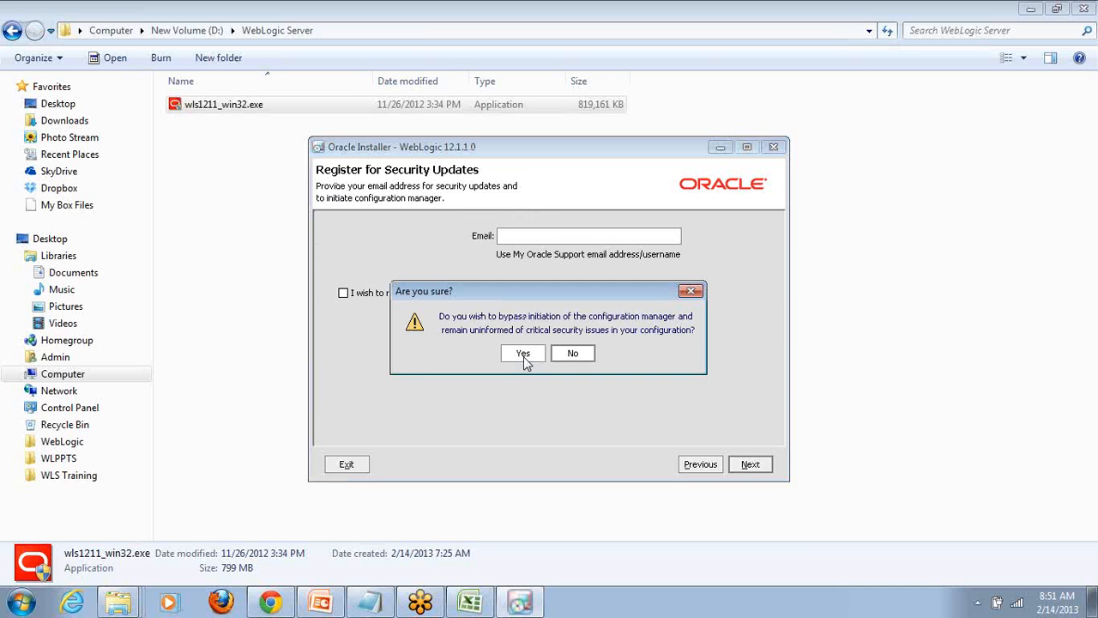
pyautogui.click(524, 355)
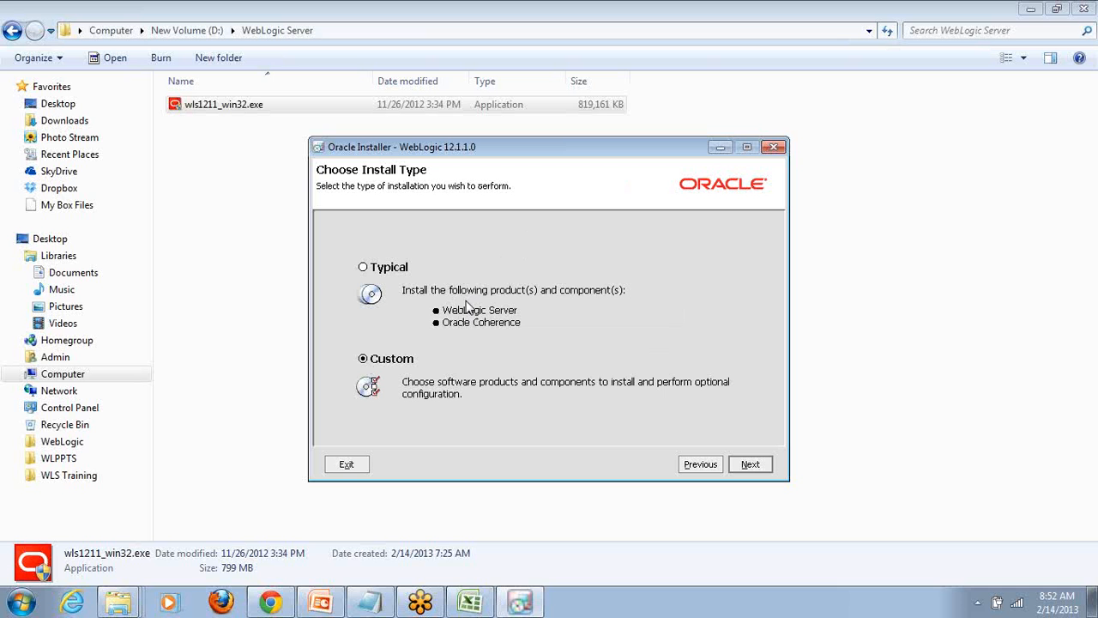
pyautogui.click(756, 475)
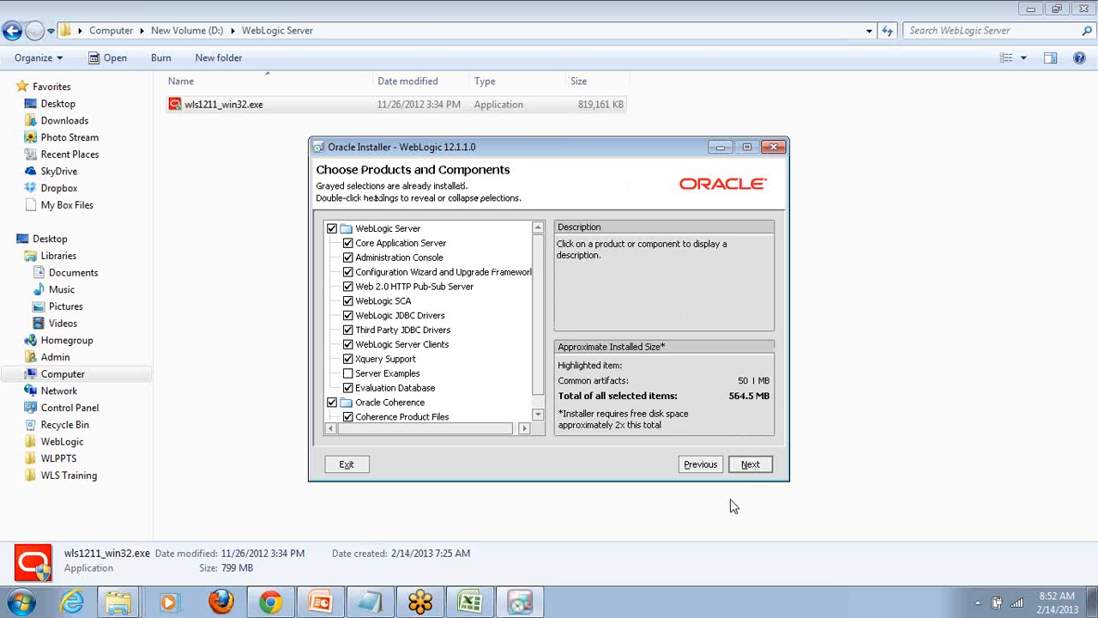
# - Include Server Examples and exclude Oracle Coherence from the components to install, and continue to JDK selection
pyautogui.click(355, 375)
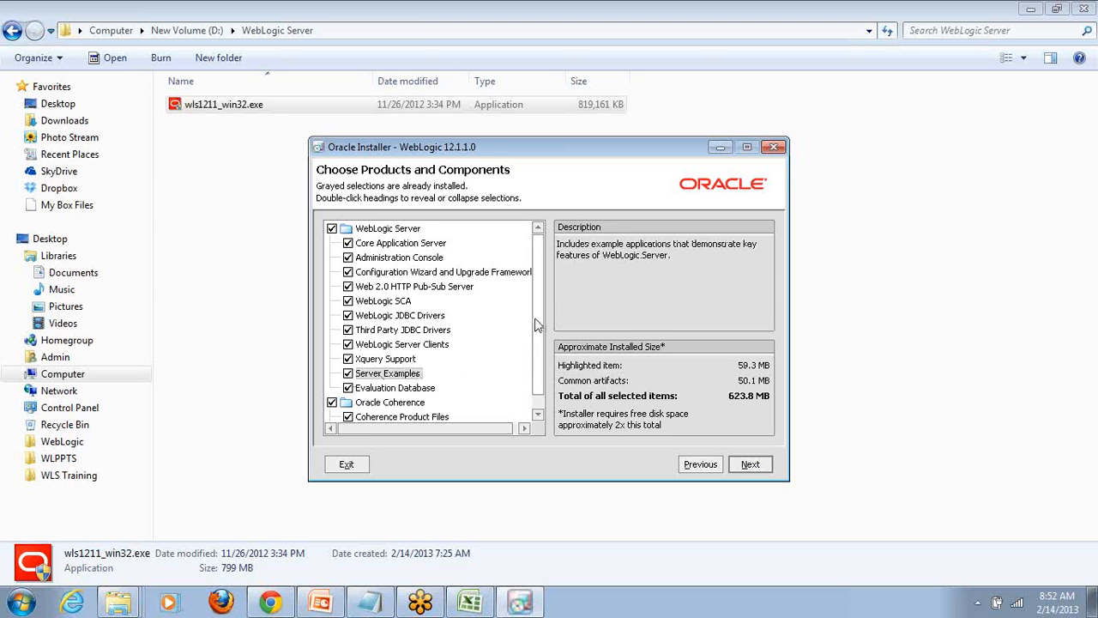
pyautogui.scroll(-1, 538, 326)
pyautogui.moveTo(538, 320); pyautogui.dragTo(538, 330)
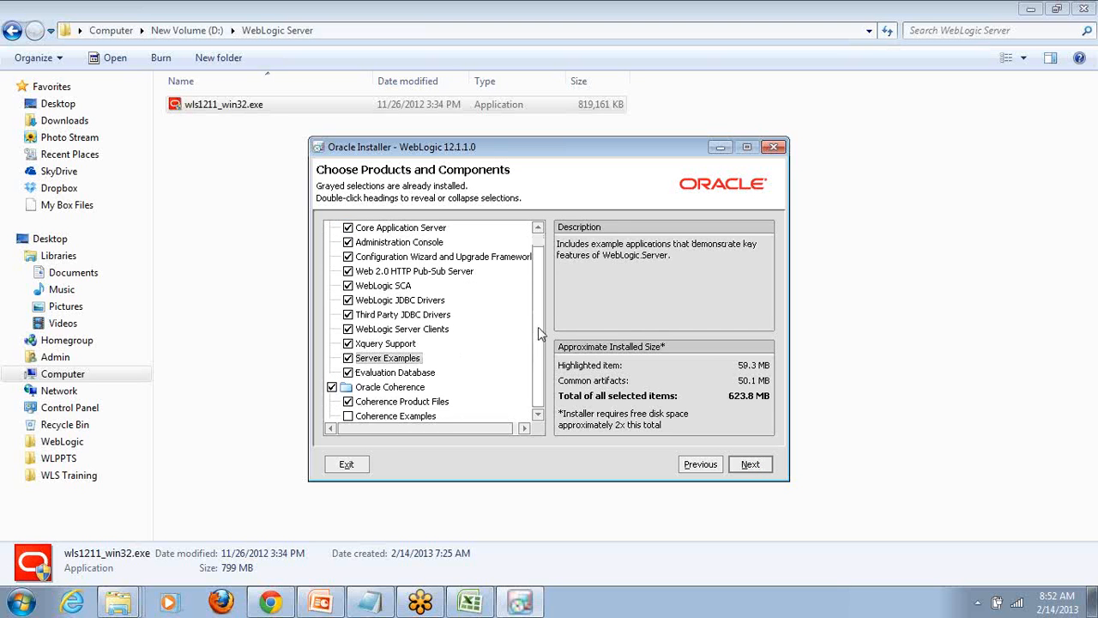
pyautogui.click(332, 387)
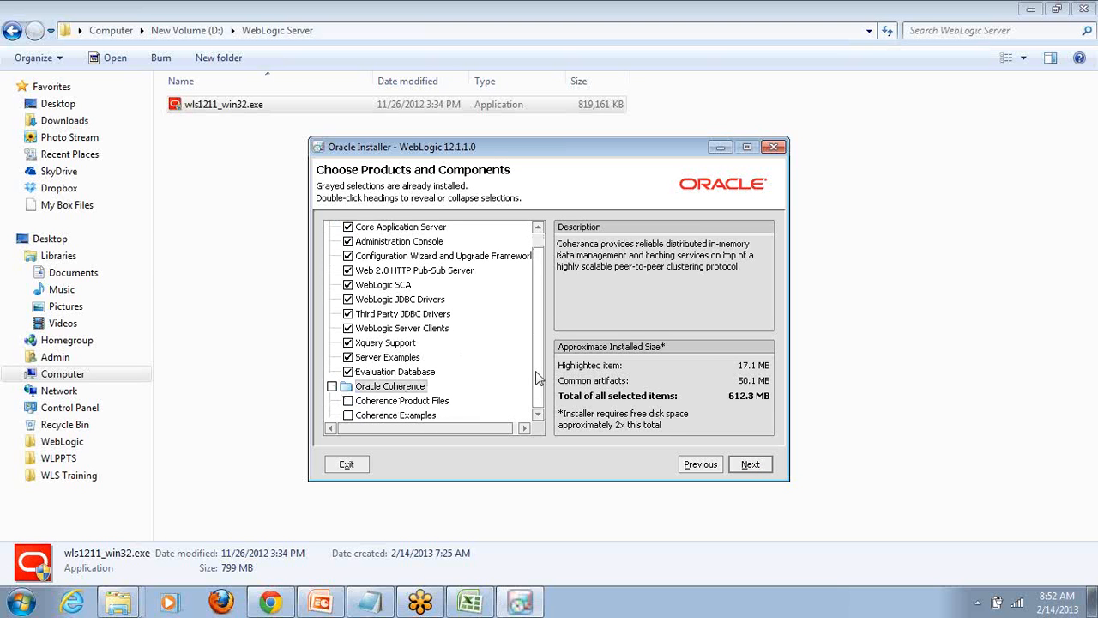
pyautogui.moveTo(536, 374); pyautogui.dragTo(538, 358)
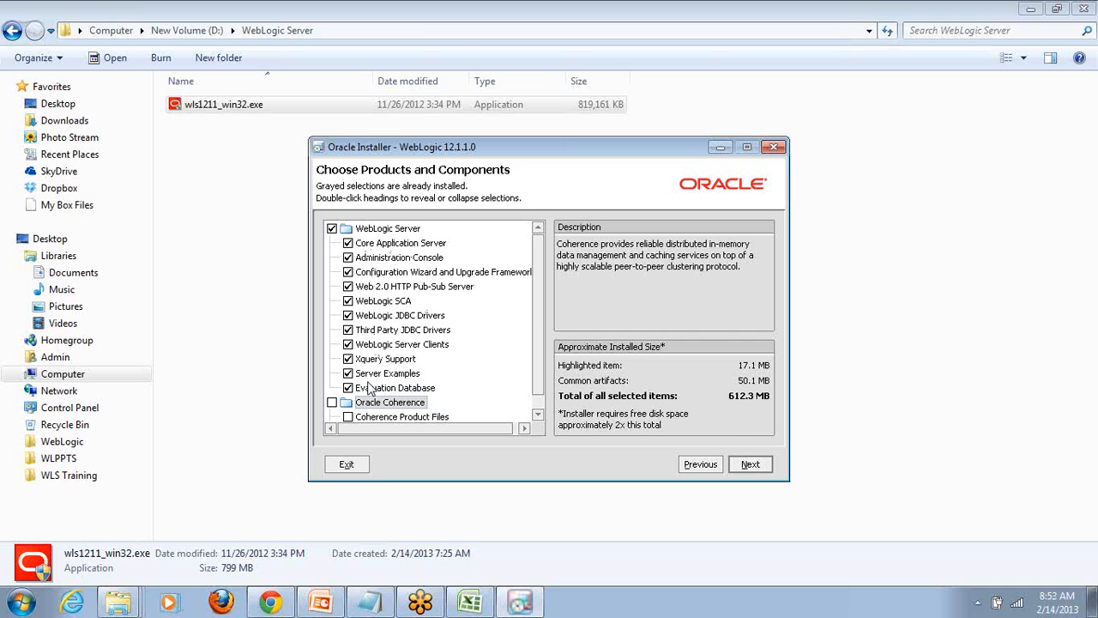
pyautogui.click(751, 465)
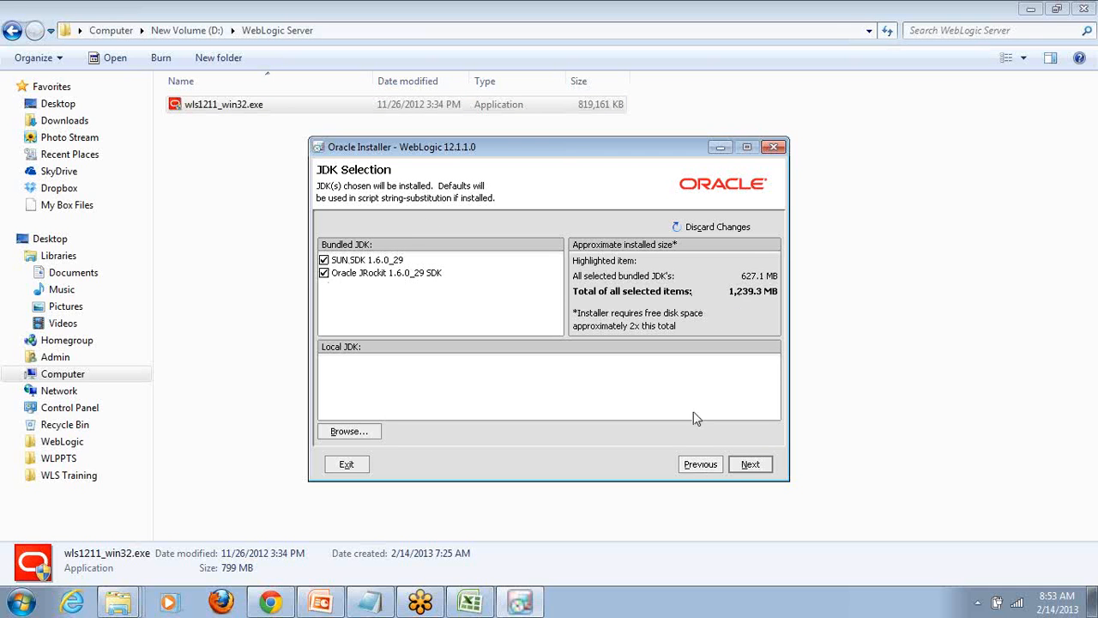
# - Keep both bundled JDKs, SUN SDK 1.6.0_29 and Oracle JRockit 1.6.0_29 SDK, and continue to the installation directories
pyautogui.click(754, 469)
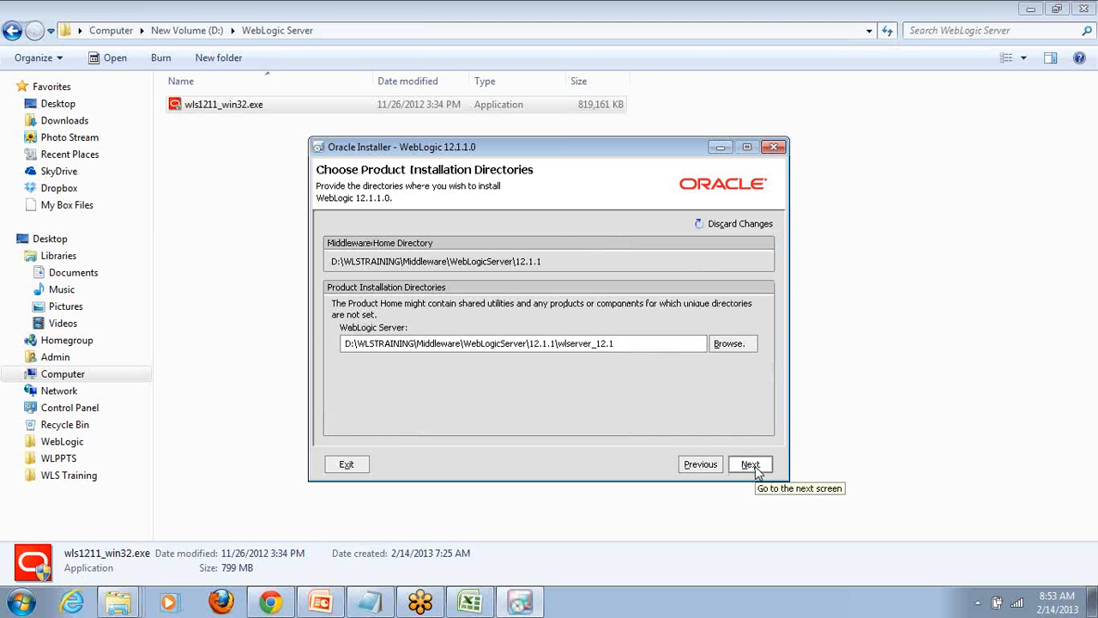
pyautogui.click(700, 464)
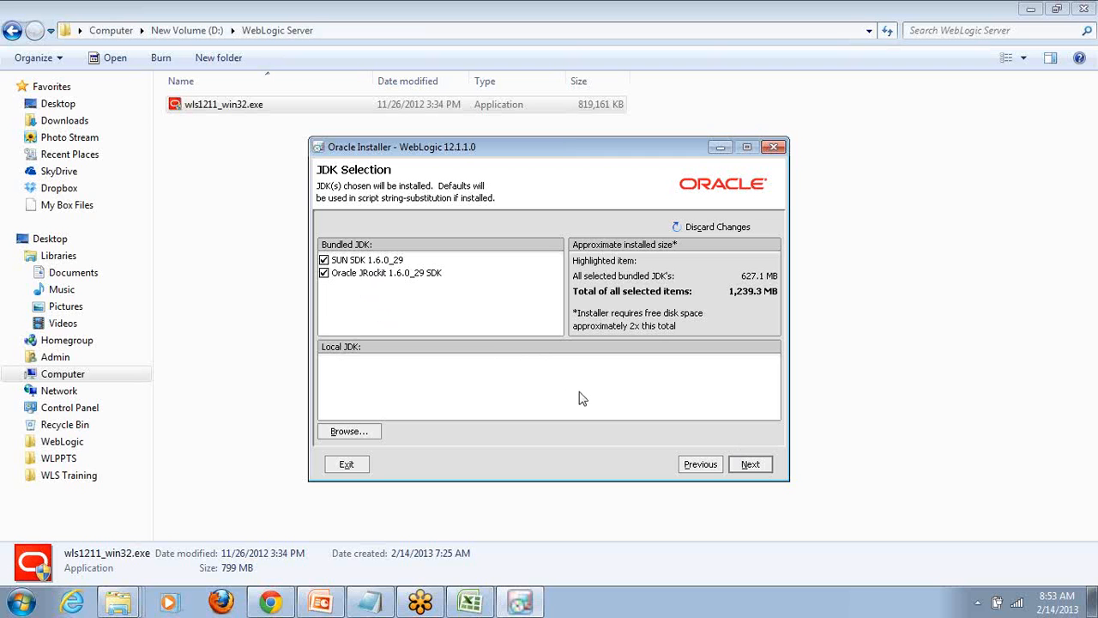
pyautogui.click(751, 466)
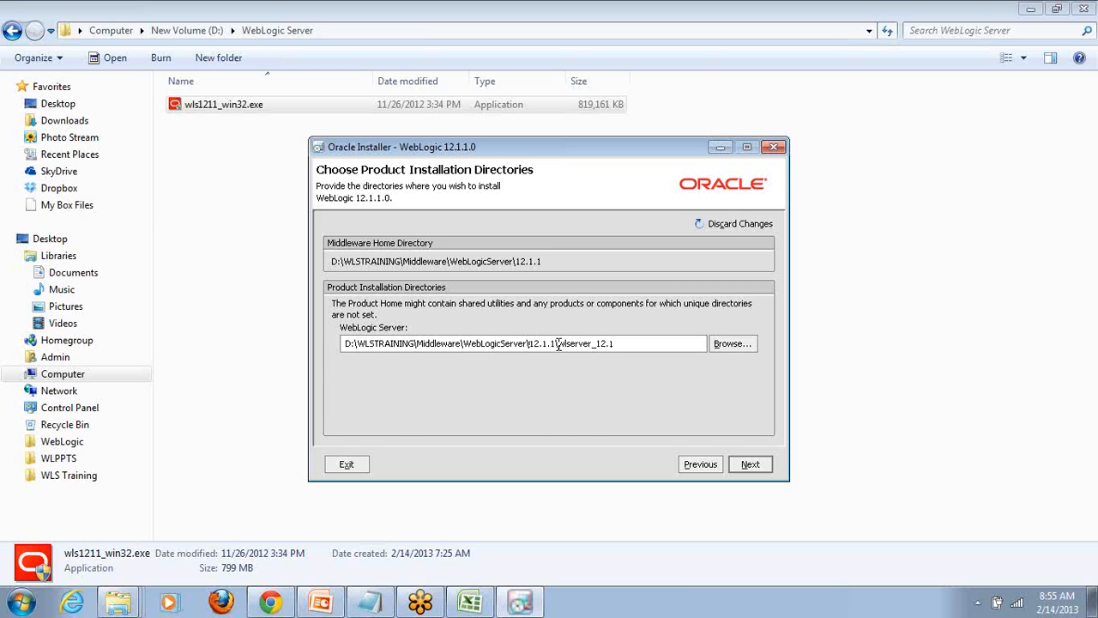
# - Accept D:\WLSTRAINING\Middleware\WebLogicServer\12.1.1\wlserver_12.1 as the WebLogic Server directory and continue to the Windows service page
pyautogui.click(631, 345)
pyautogui.doubleClick(621, 345)
pyautogui.click(621, 345)
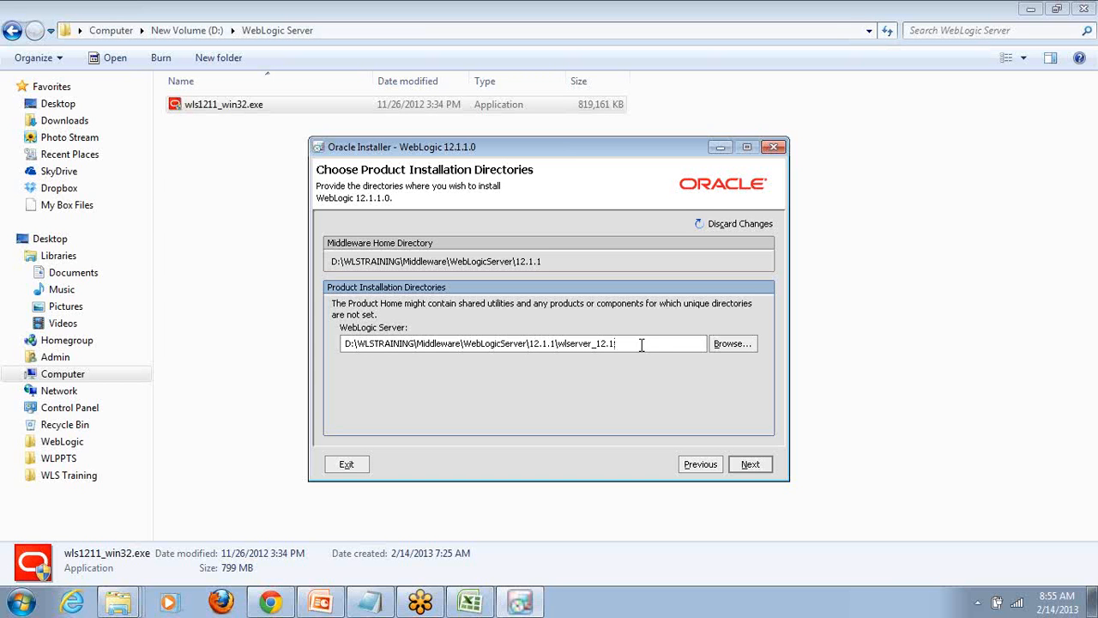
pyautogui.click(746, 470)
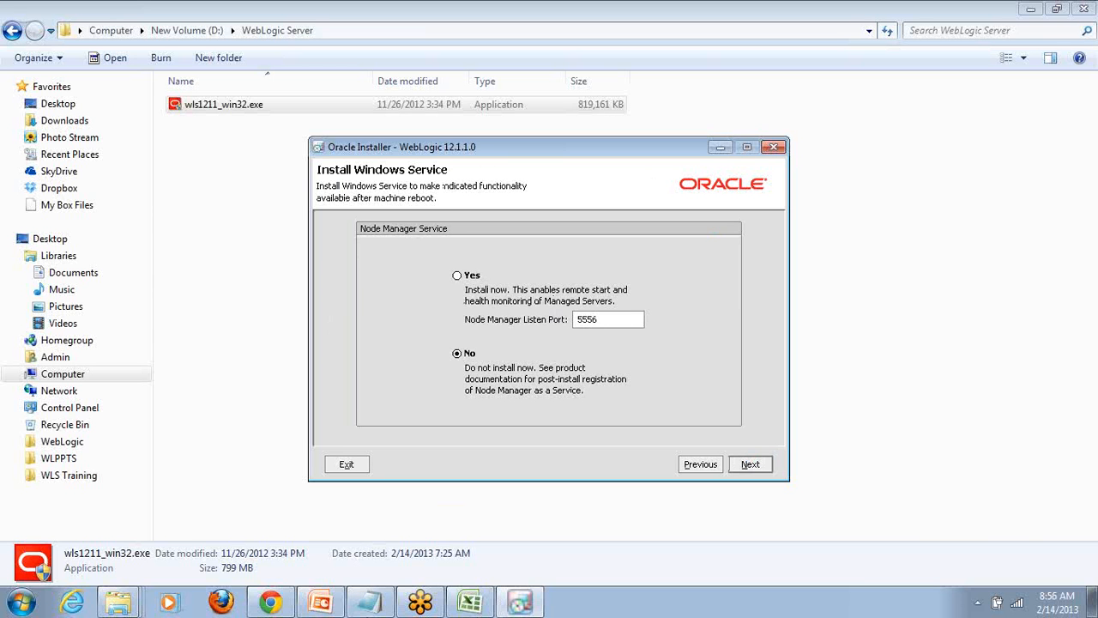
# - Choose not to install Node Manager as a Windows service and continue to the shortcut location page
pyautogui.moveTo(532, 602)
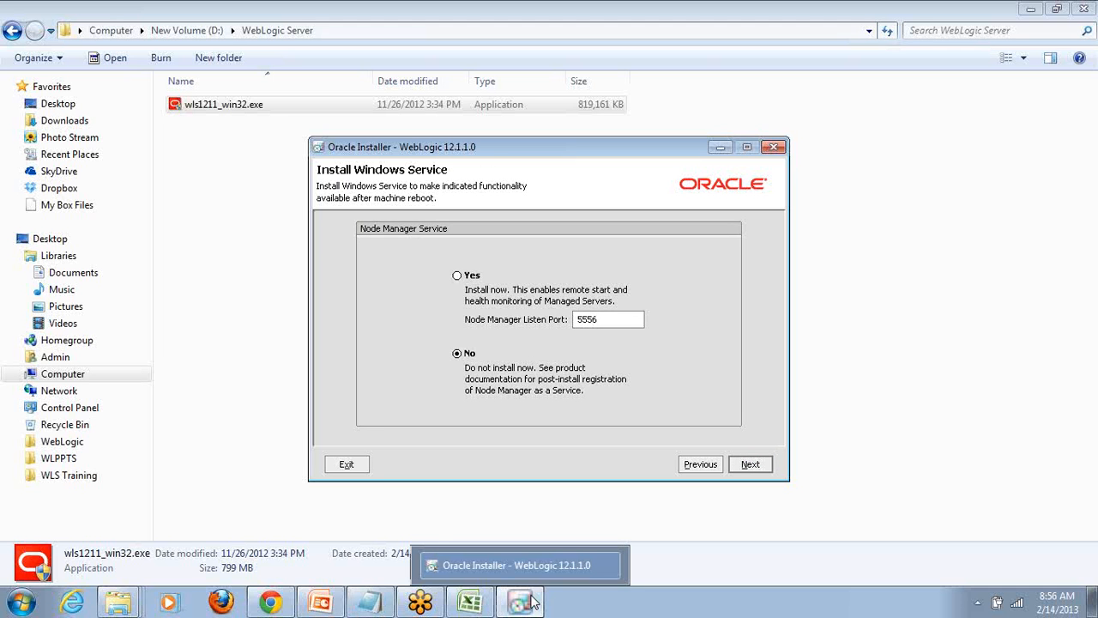
pyautogui.click(531, 603)
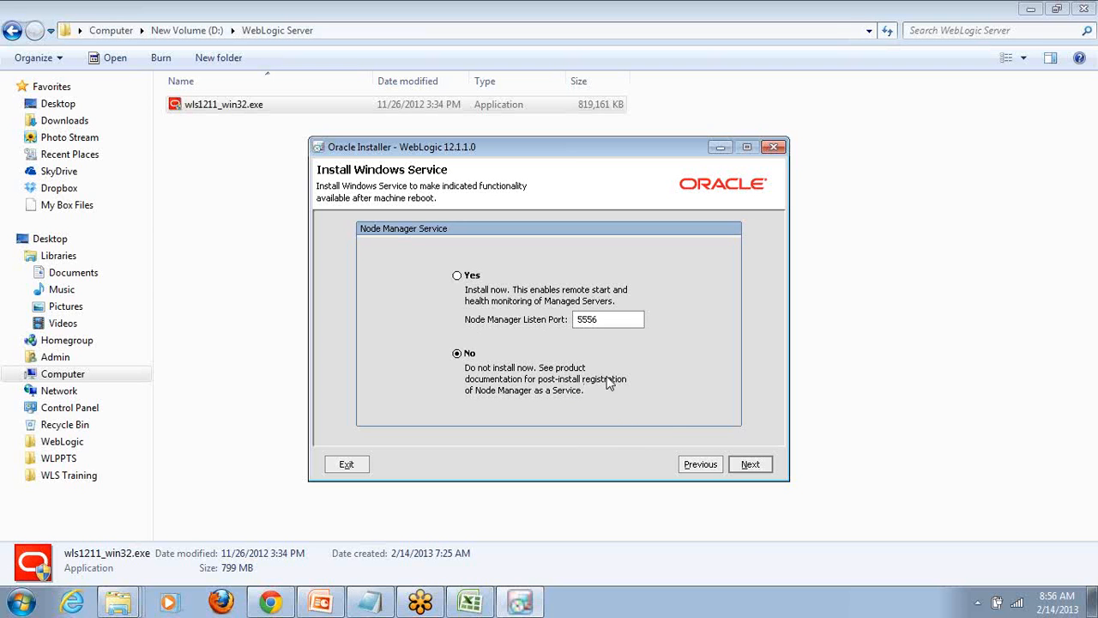
pyautogui.click(750, 464)
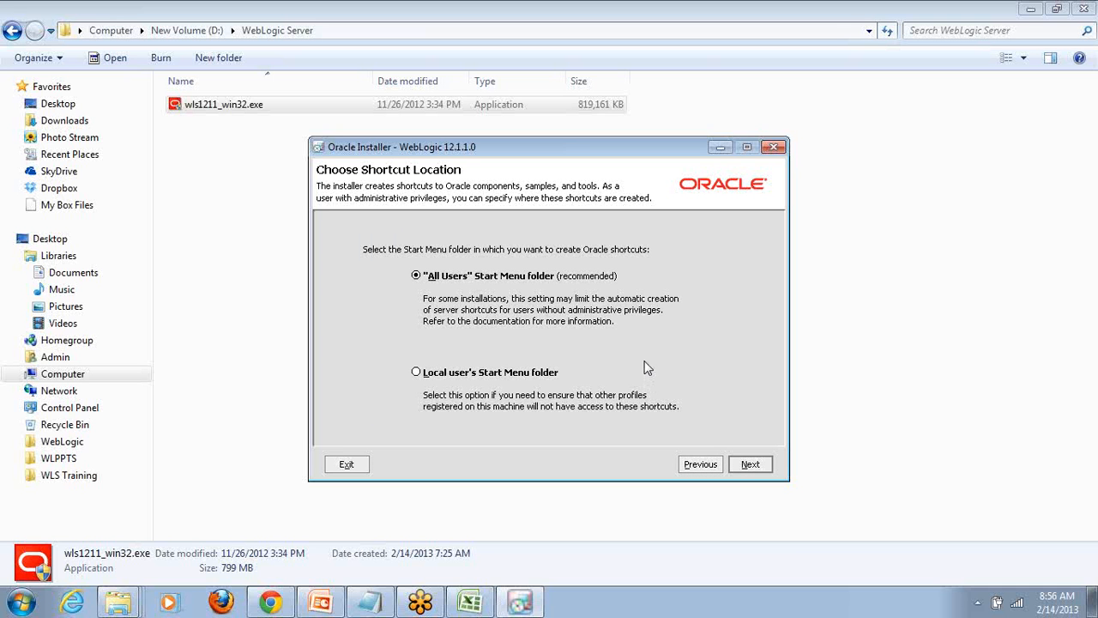
# - Keep the "All Users" Start Menu folder for the shortcuts, review the products and JDKs in the summary, and start the installation
pyautogui.click(750, 466)
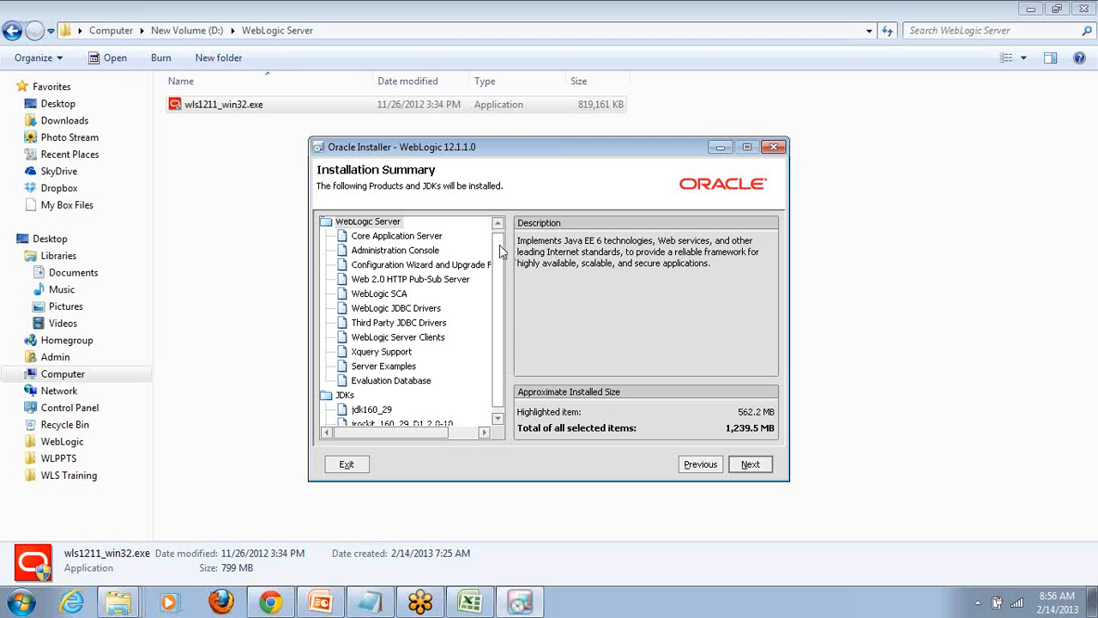
pyautogui.scroll(-1, 499, 377)
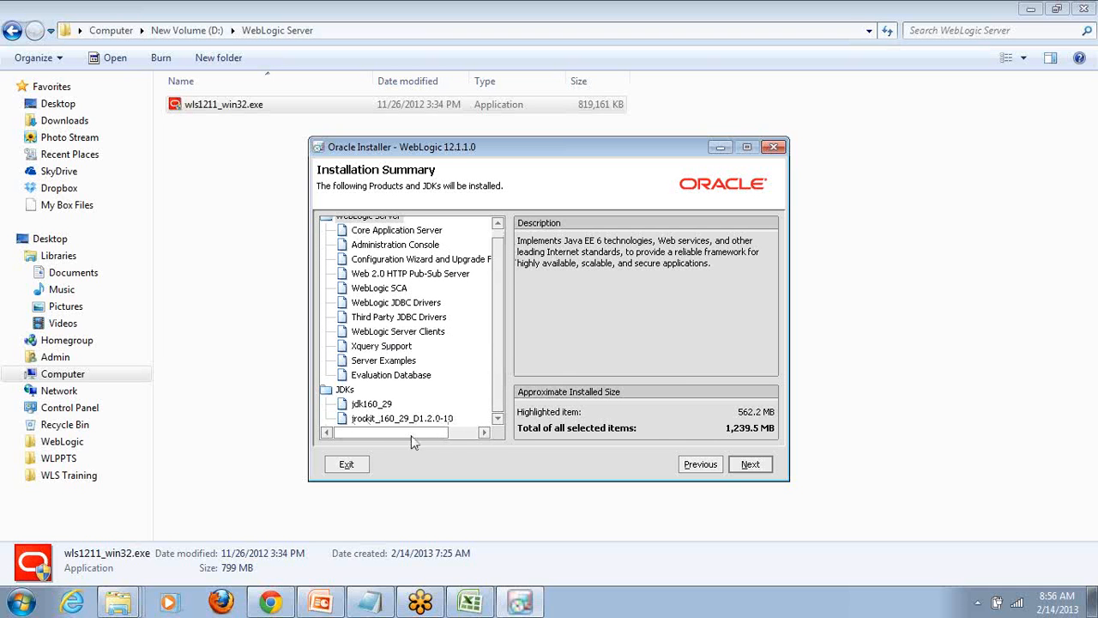
pyautogui.click(751, 467)
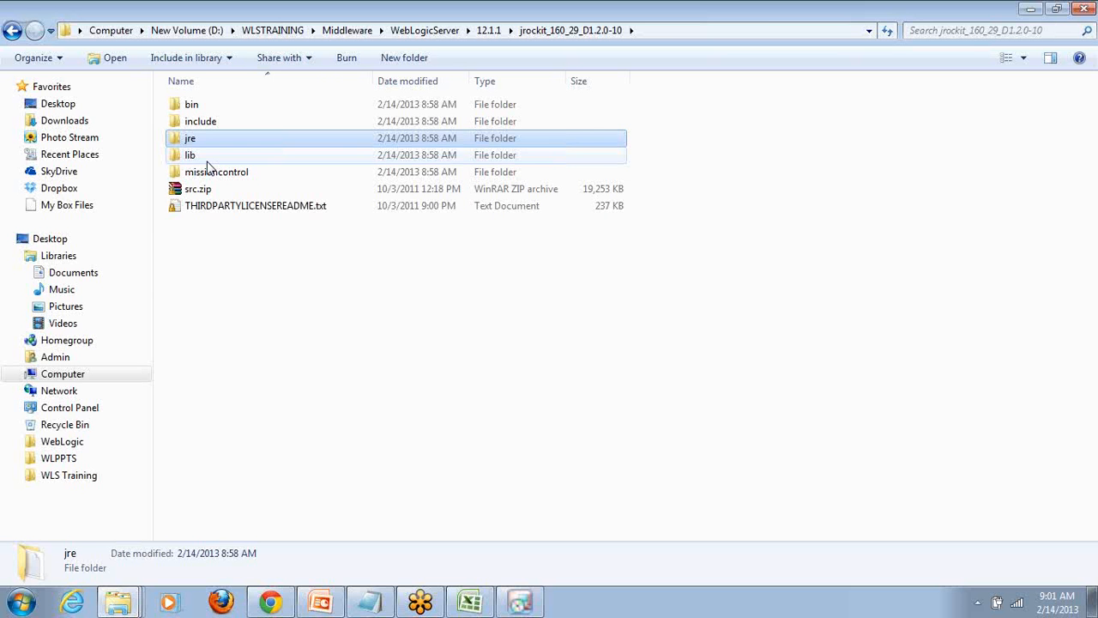
# - Go back up to the 12.1.1 Middleware Home folder and exit the completed installer with Run Quickstart left off
pyautogui.press('BackSpace')
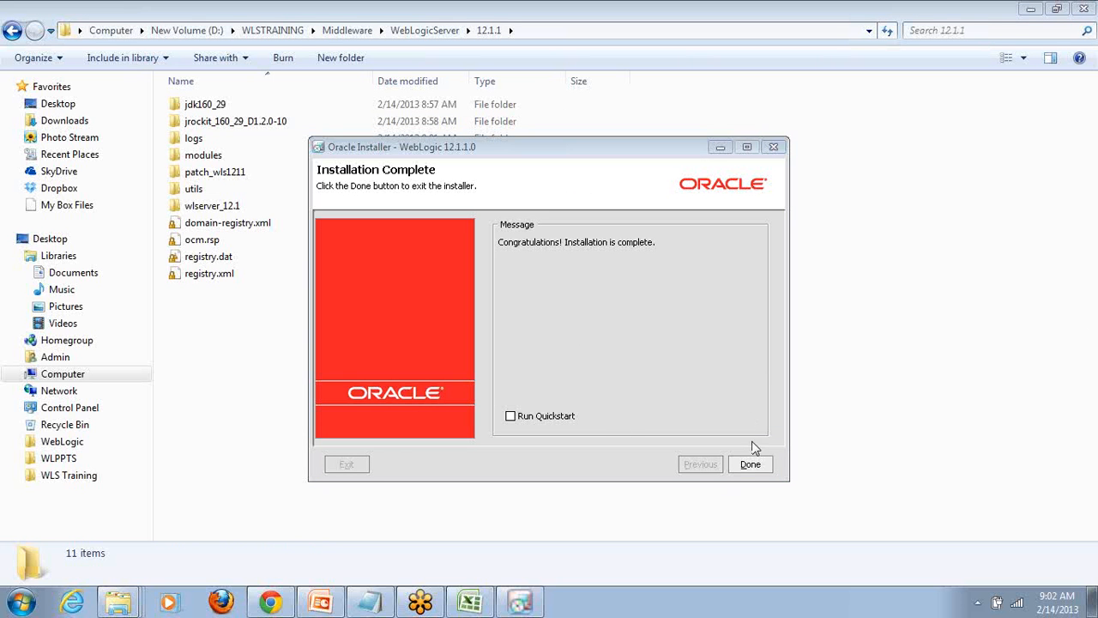
pyautogui.click(745, 464)
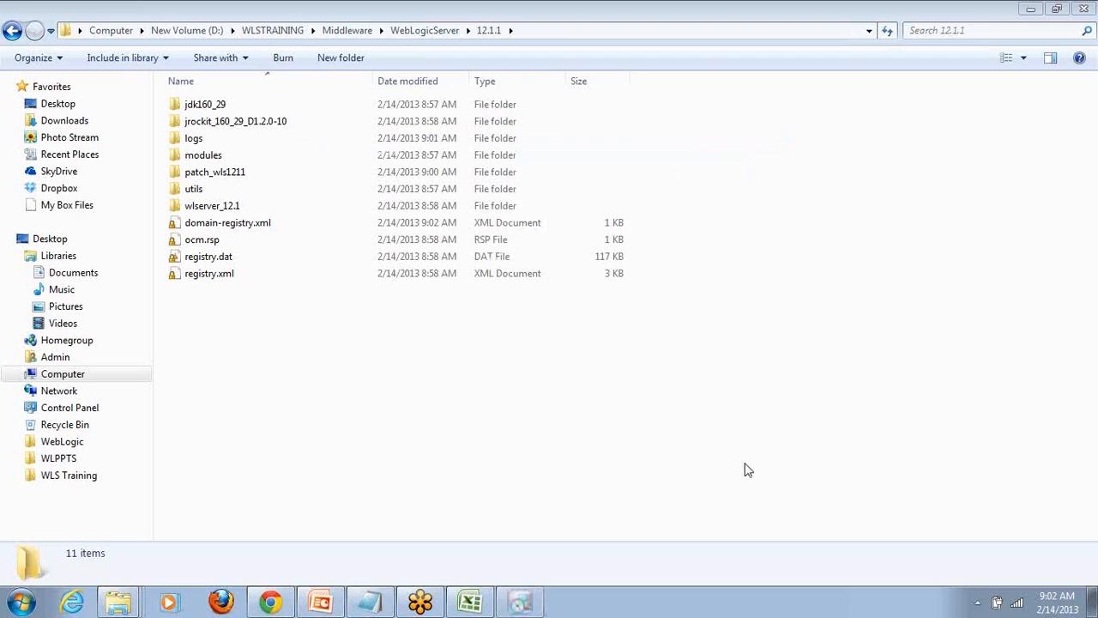
# - Reopen the 12.1.1 folder from its parent WebLogicServer folder and examine the installed directories and registry files
pyautogui.click(420, 31)
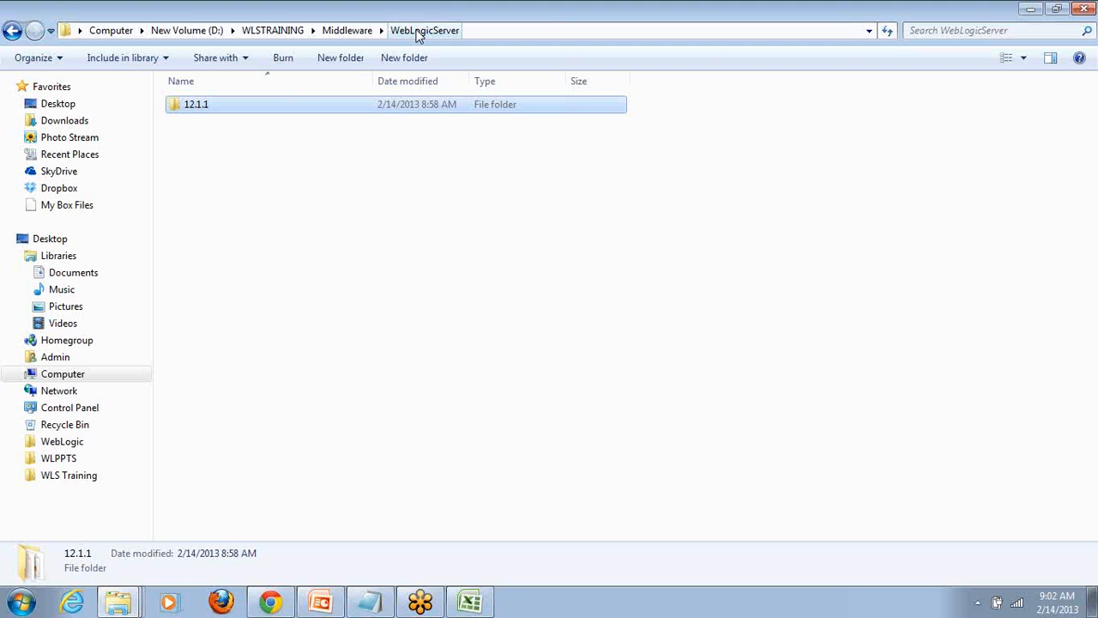
pyautogui.doubleClick(206, 105)
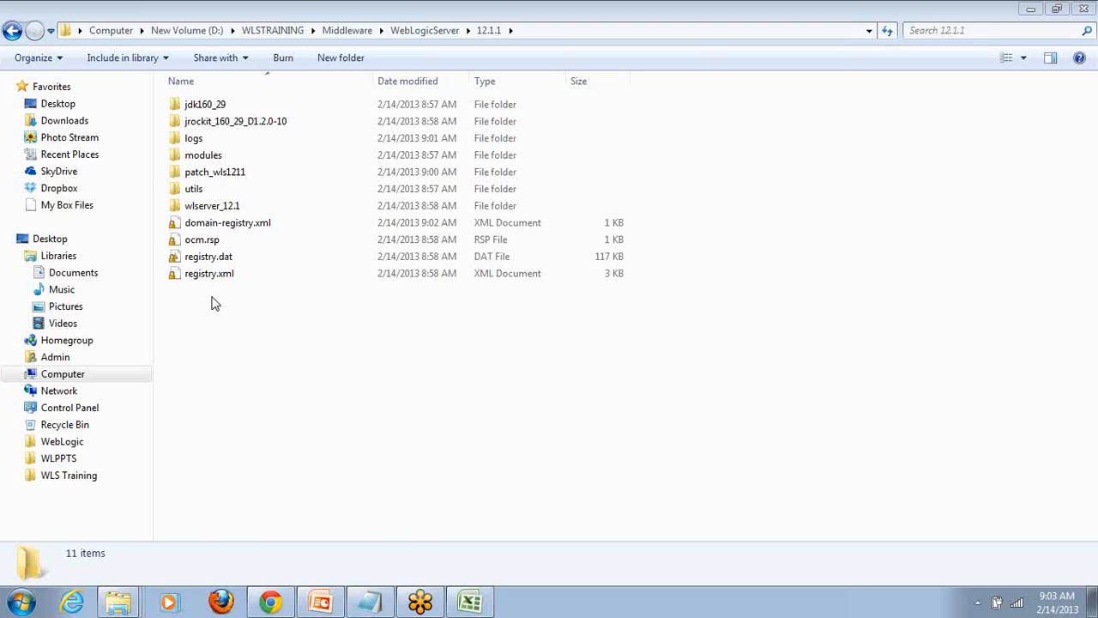
pyautogui.moveTo(211, 292); pyautogui.dragTo(207, 170)
pyautogui.click(196, 389)
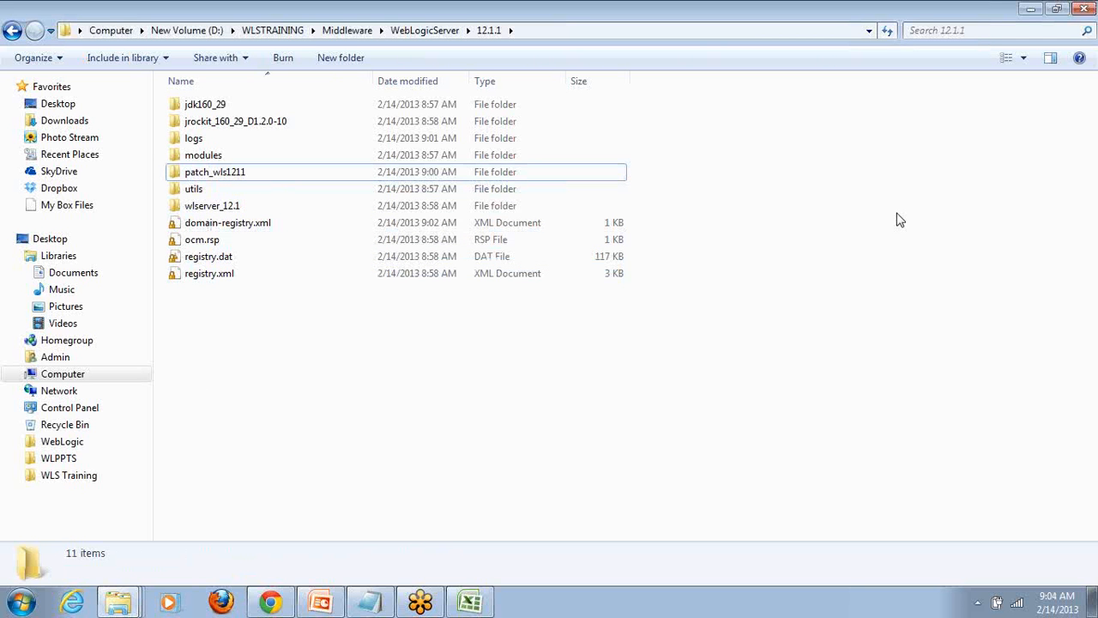
pyautogui.hotkey('alt', 'Tab')
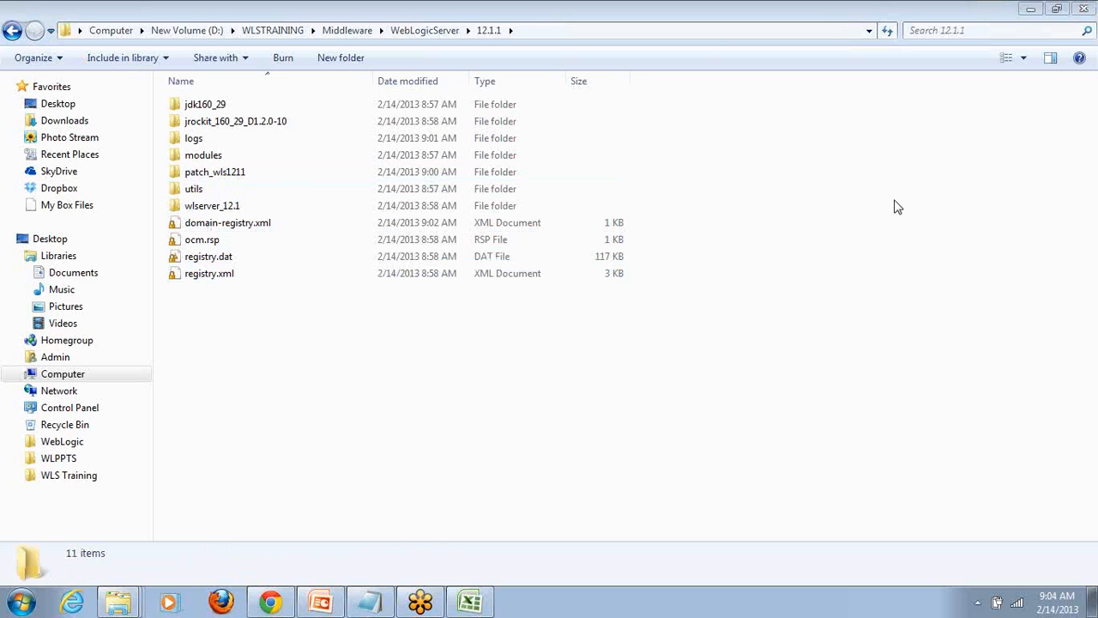